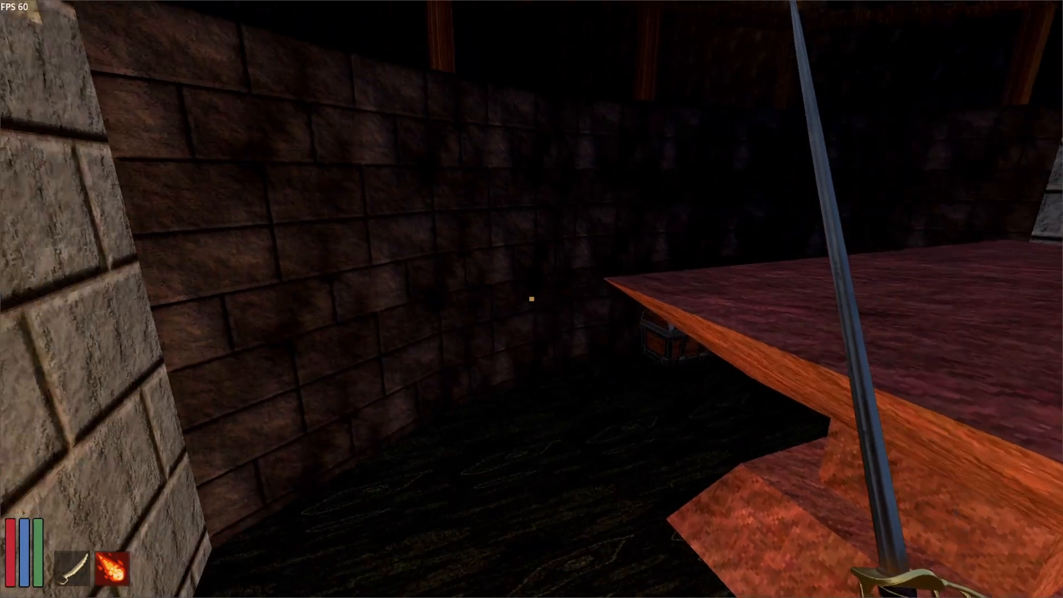
Loot the chest, shift the helmet down a slot and equip it on the head.
key(e)
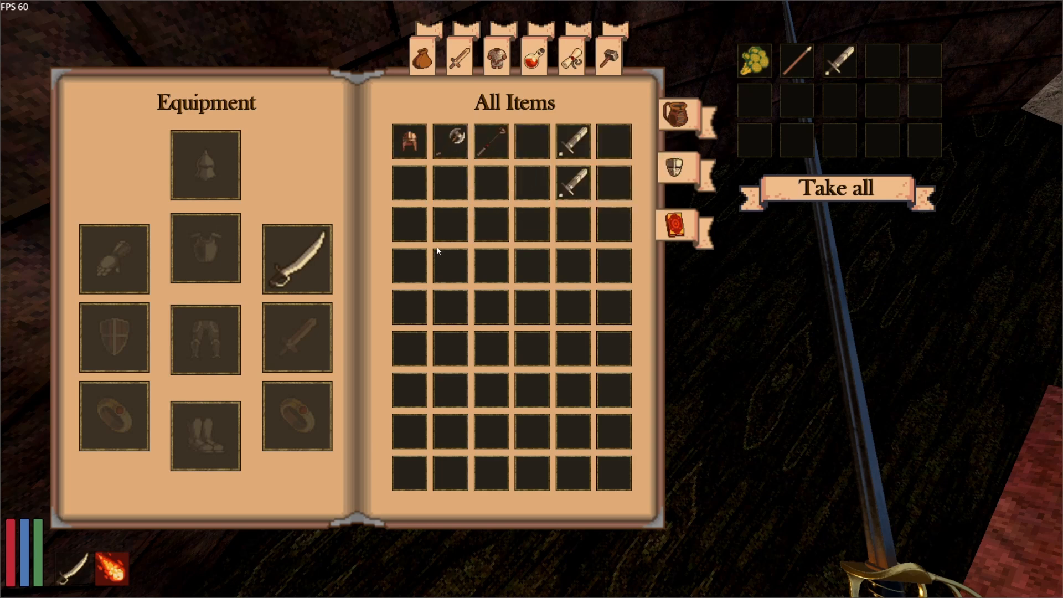
drag(408, 141, 413, 176)
right_click(413, 176)
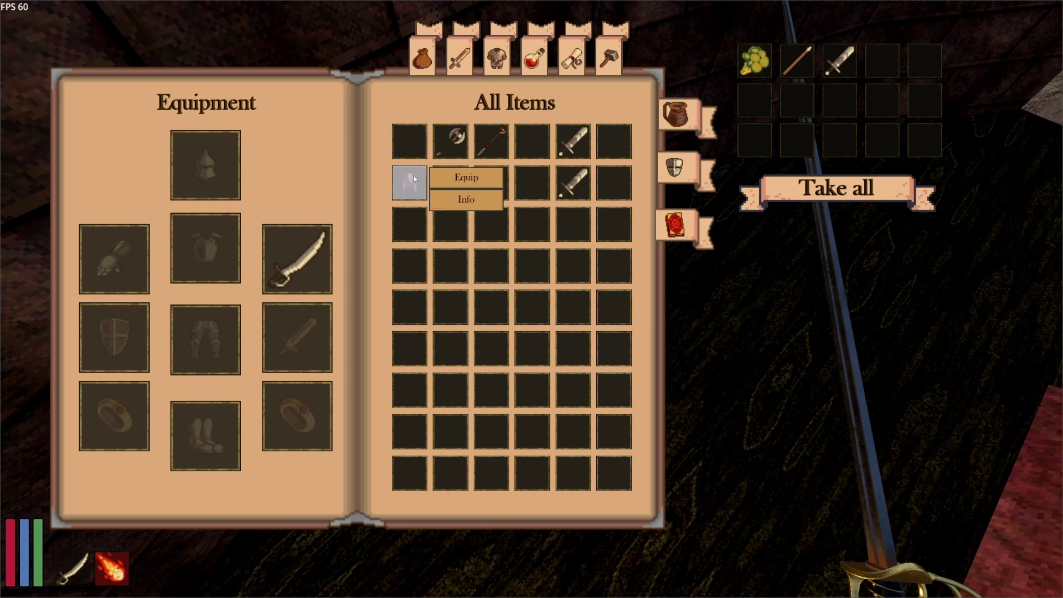
click(441, 176)
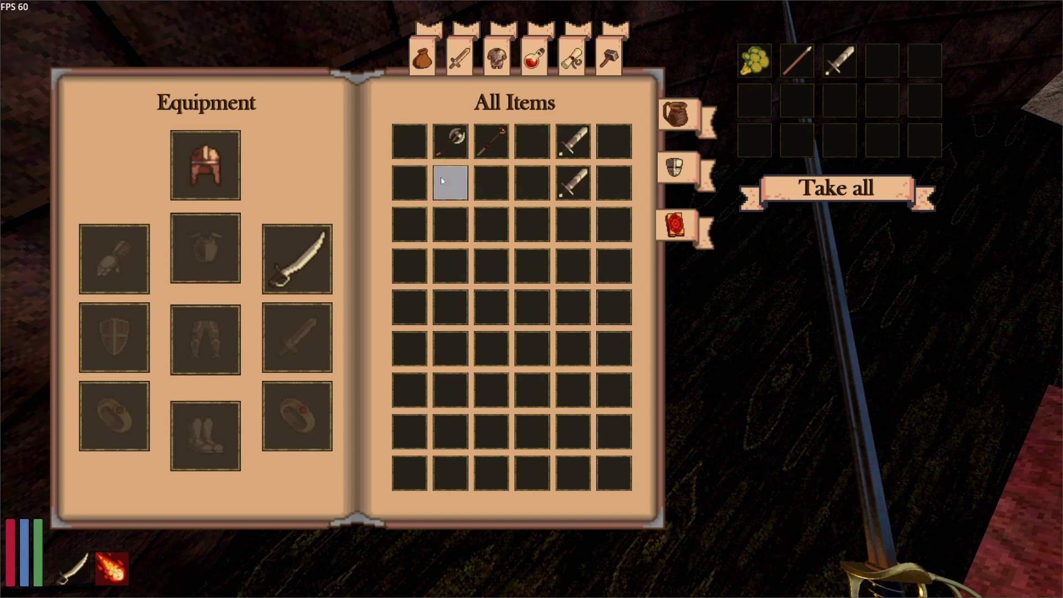
Equip the chest's sword, then add its spear and grapes to the inventory.
right_click(844, 58)
click(879, 55)
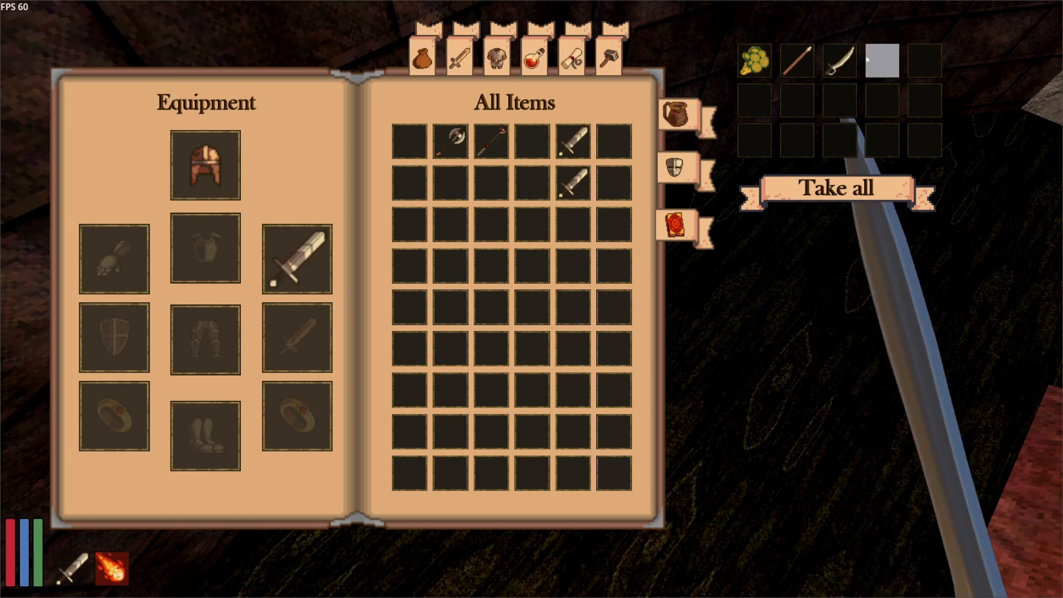
right_click(811, 60)
click(832, 78)
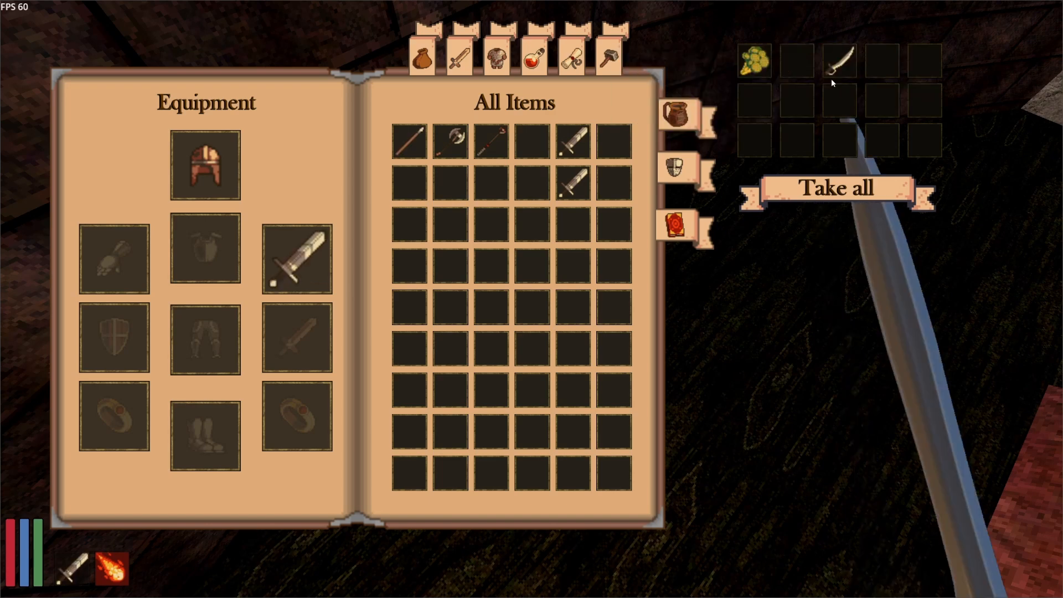
right_click(773, 63)
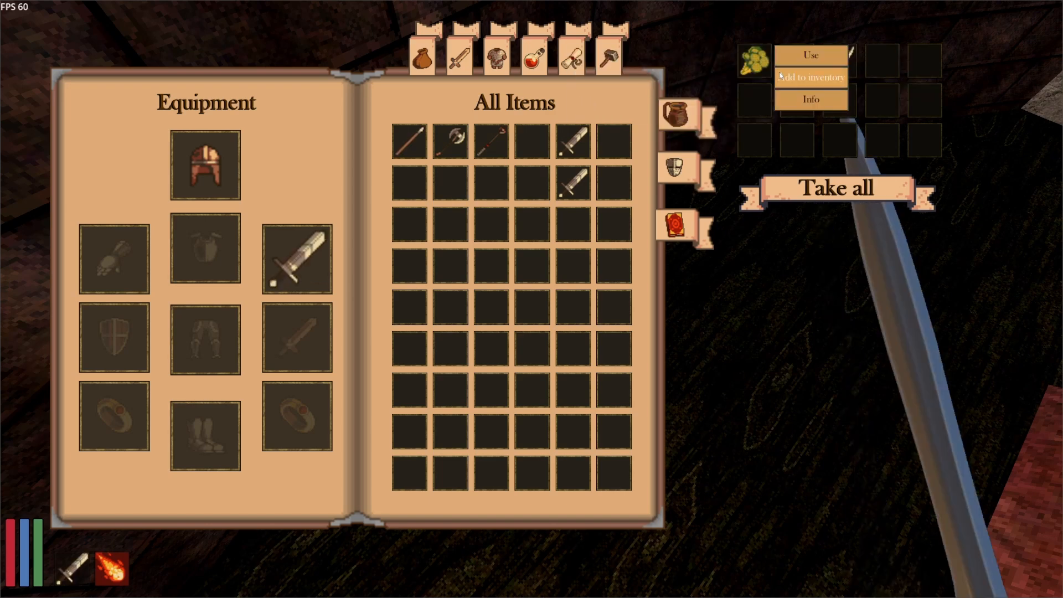
click(780, 73)
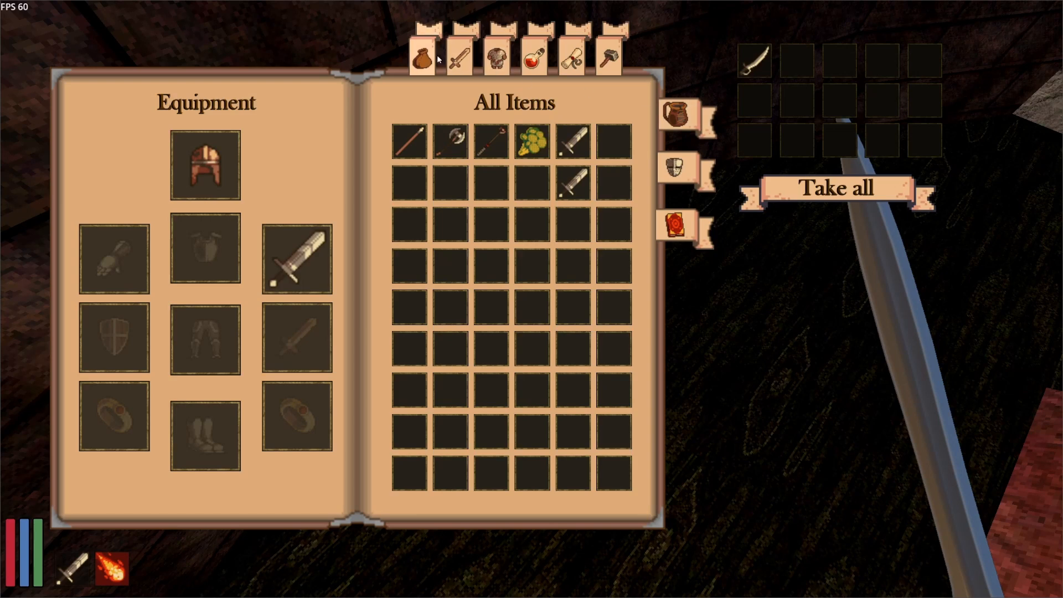
Filter the inventory by Weapons, Armour and Consumables, then show all items again.
click(459, 58)
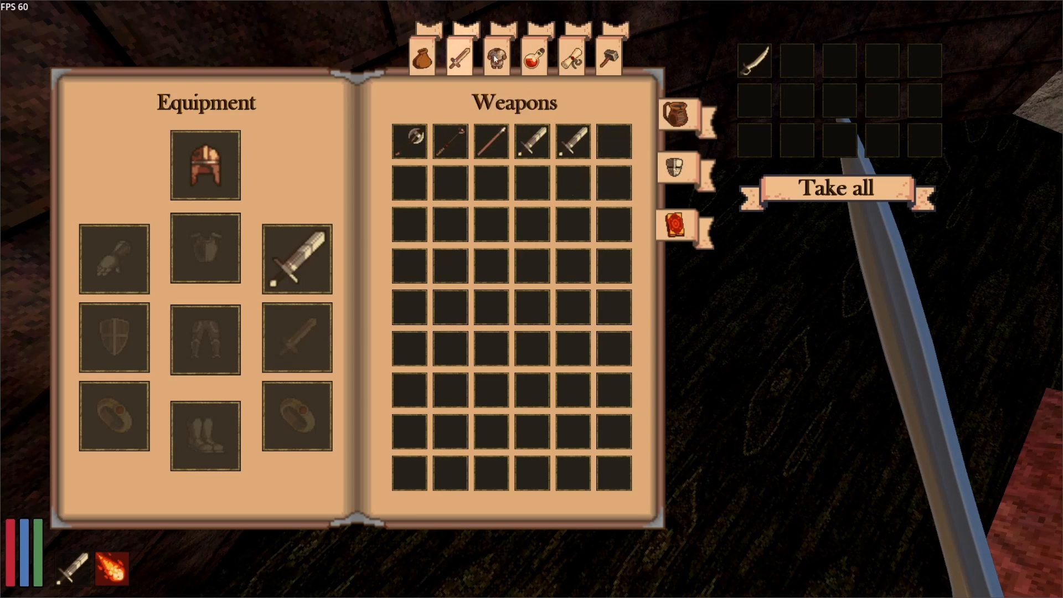
click(501, 58)
click(533, 58)
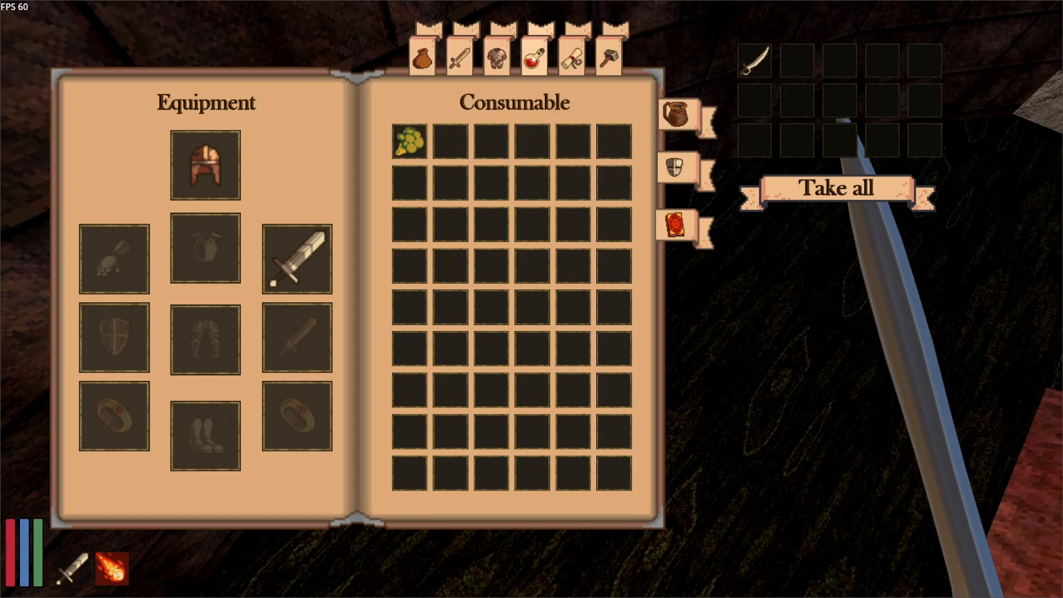
click(427, 61)
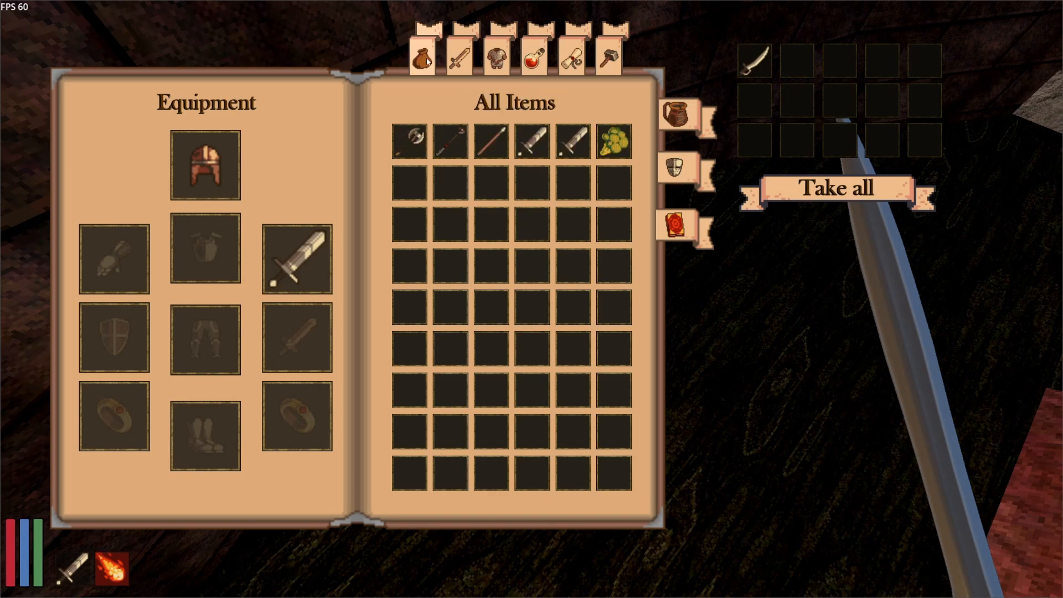
Close the inventory book and quit the game back to the editor.
key(Escape)
key(alt+F4)
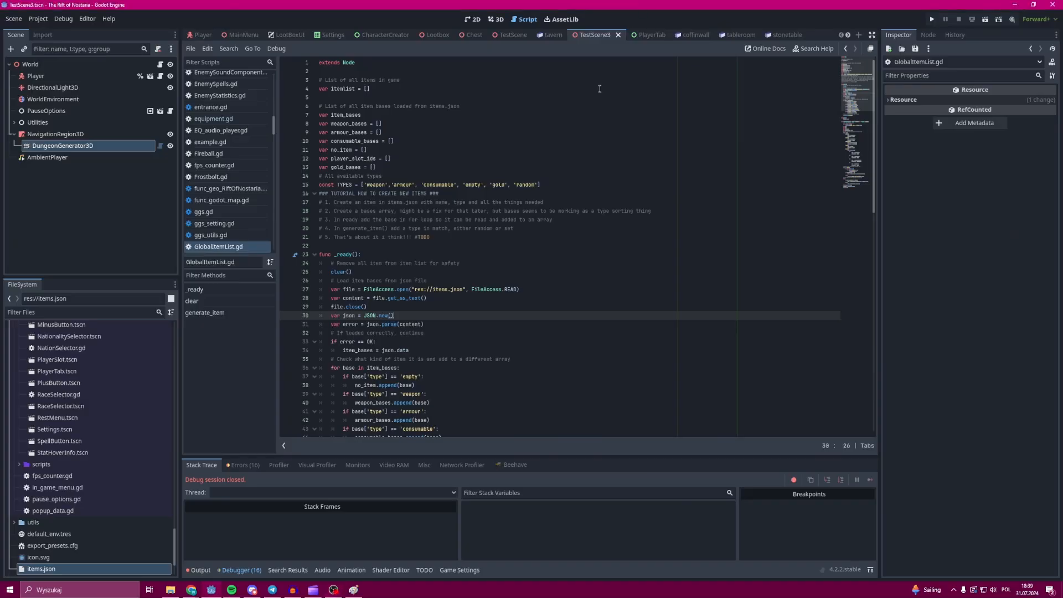
scroll(573, 153, down, 1)
scroll(589, 193, down, 1)
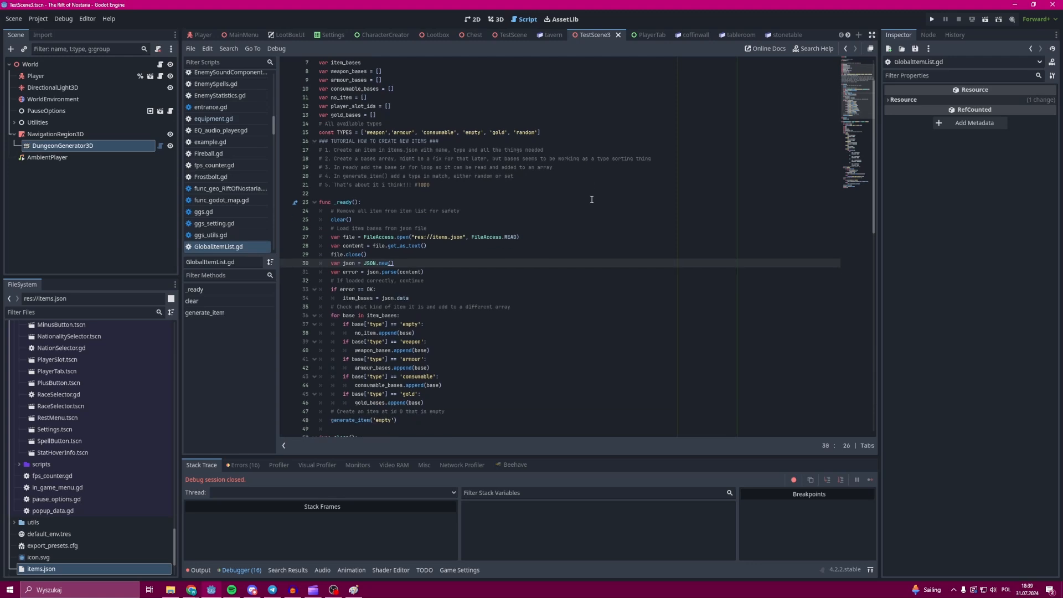
scroll(592, 201, down, 1)
scroll(592, 202, down, 1)
scroll(592, 203, down, 1)
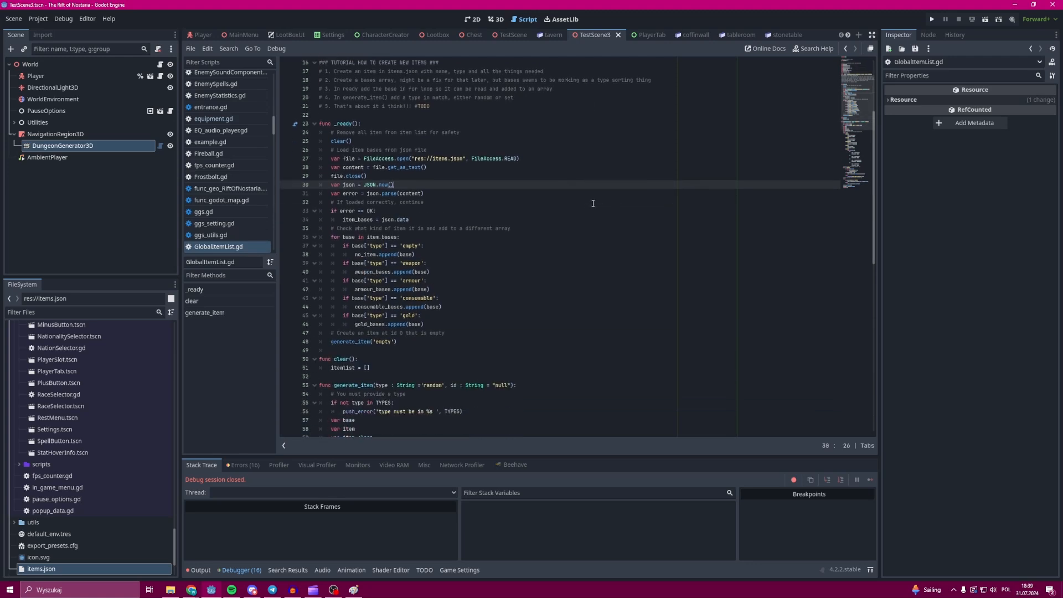
scroll(593, 203, down, 1)
scroll(593, 203, down, 1)
scroll(593, 204, down, 1)
scroll(593, 205, down, 1)
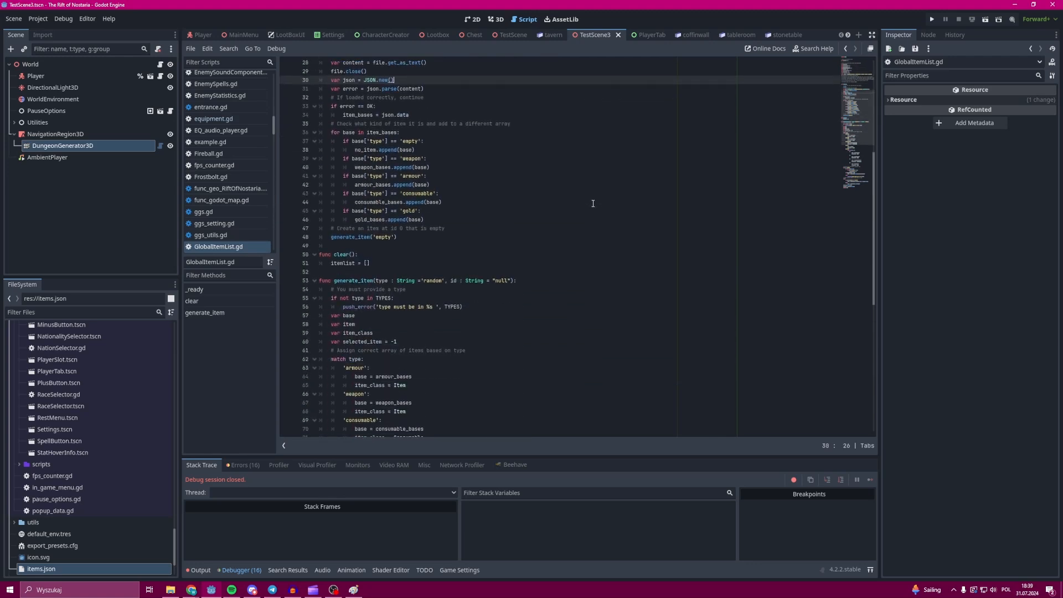
scroll(593, 204, down, 1)
scroll(592, 204, down, 1)
scroll(592, 204, down, 1)
scroll(592, 205, down, 1)
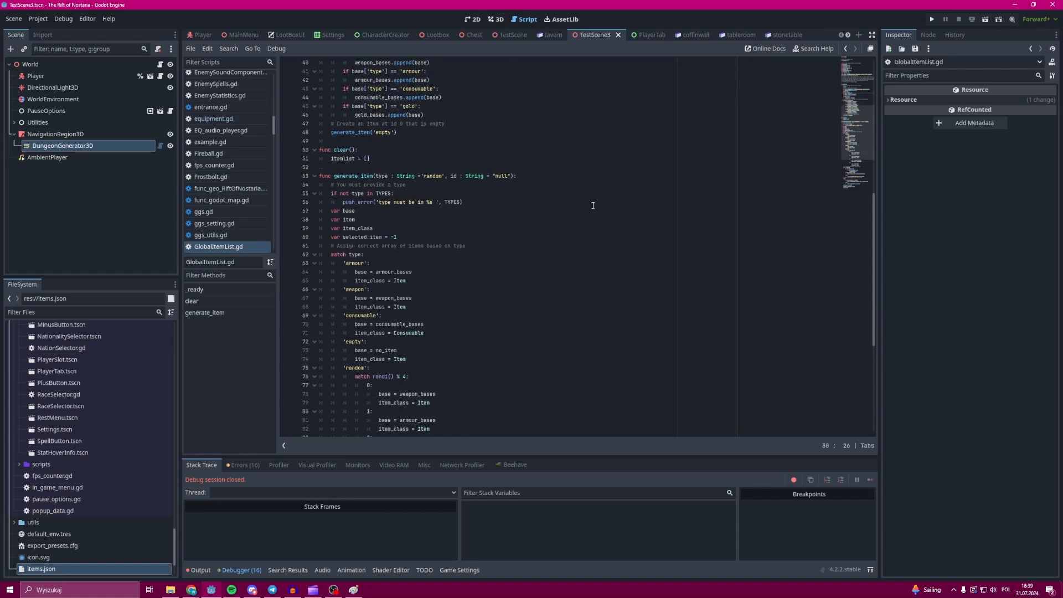
scroll(592, 205, down, 1)
scroll(592, 205, down, 1)
scroll(592, 206, down, 1)
scroll(591, 206, down, 1)
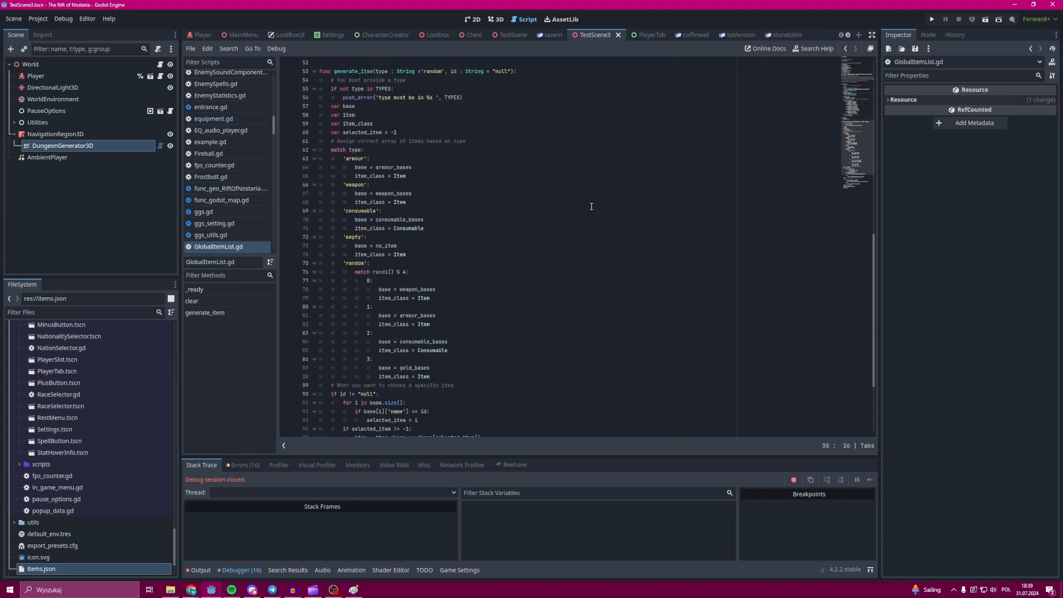
scroll(590, 207, down, 1)
scroll(591, 207, down, 1)
scroll(589, 206, down, 1)
scroll(589, 207, down, 1)
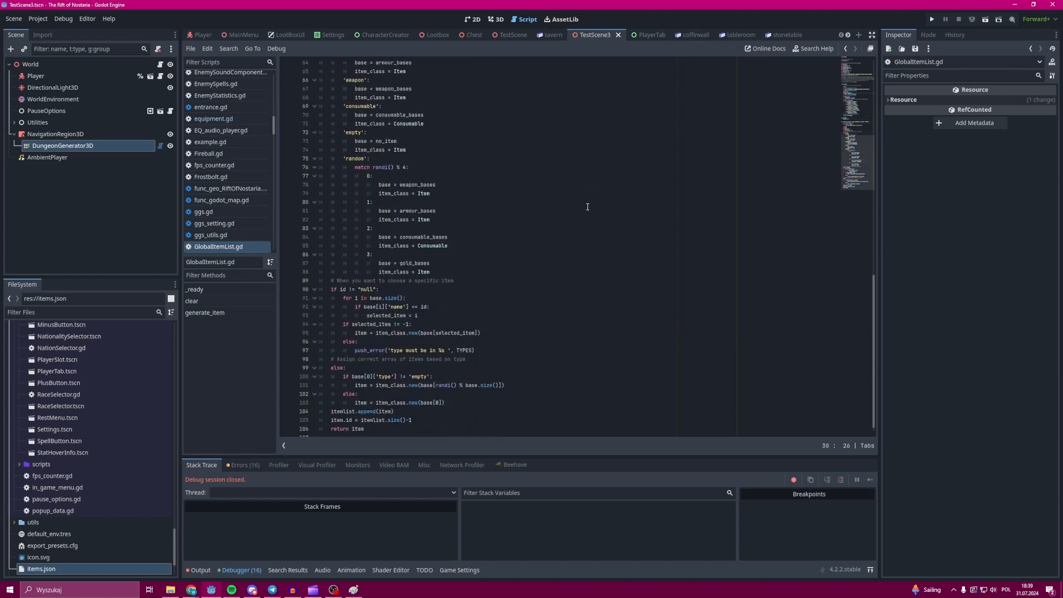
scroll(587, 206, down, 1)
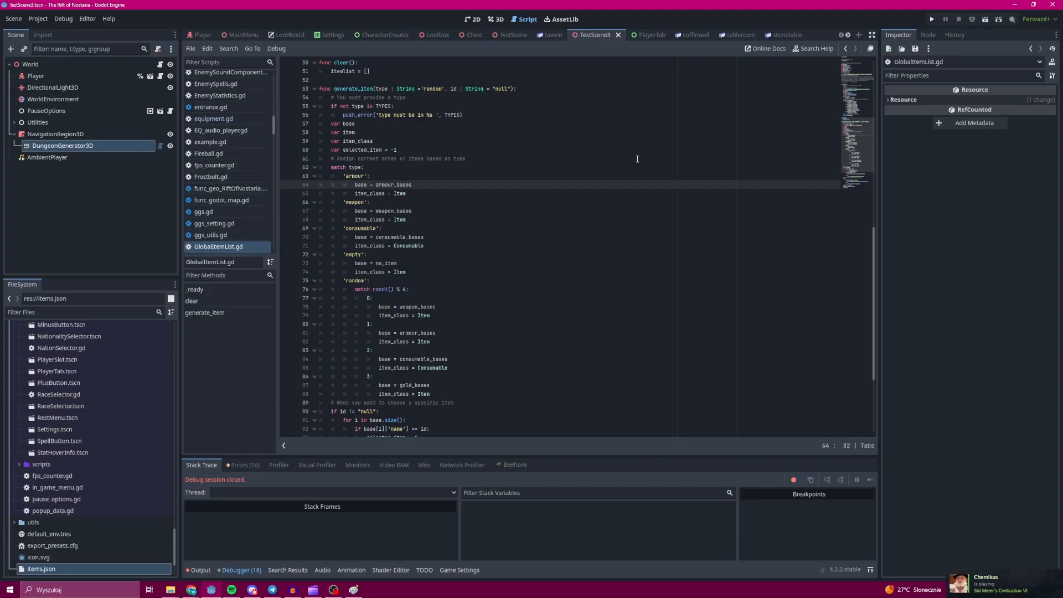
scroll(637, 158, down, 1)
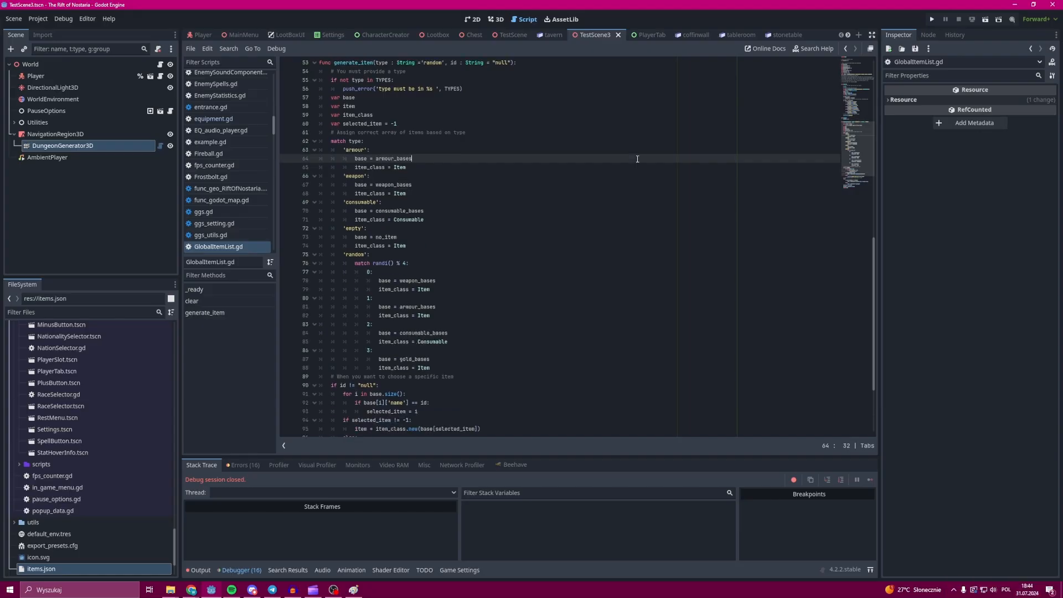
scroll(637, 159, down, 1)
scroll(636, 159, down, 1)
scroll(638, 159, down, 1)
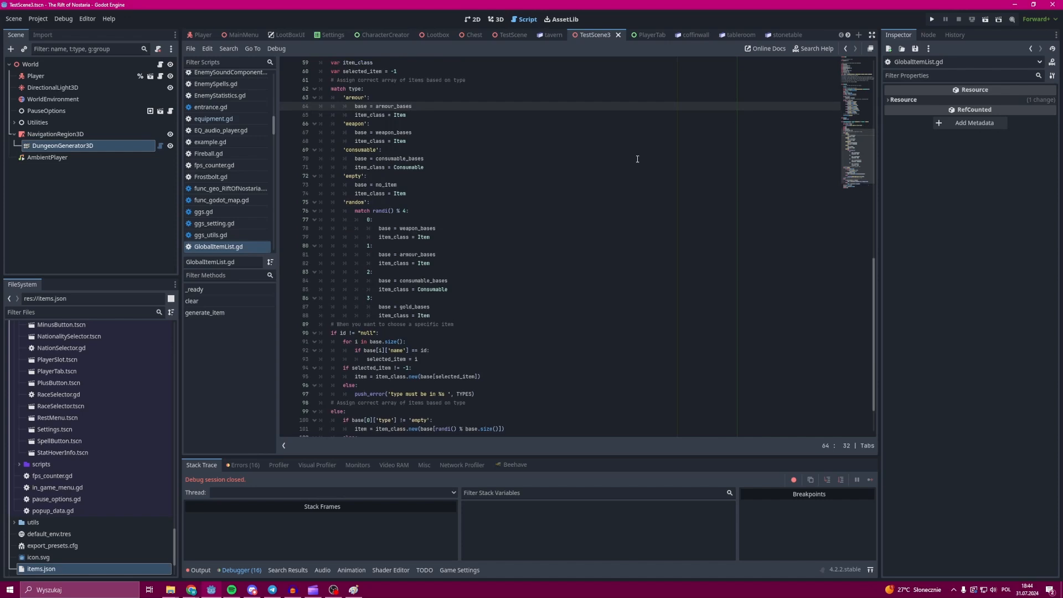
scroll(637, 159, down, 1)
scroll(637, 158, down, 1)
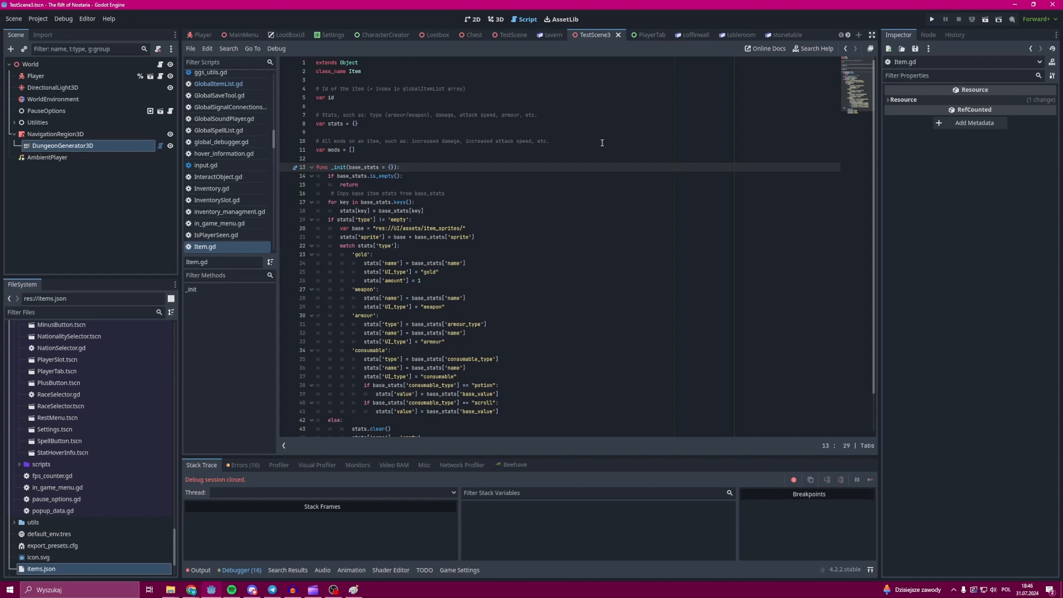
scroll(602, 141, down, 1)
scroll(601, 142, down, 1)
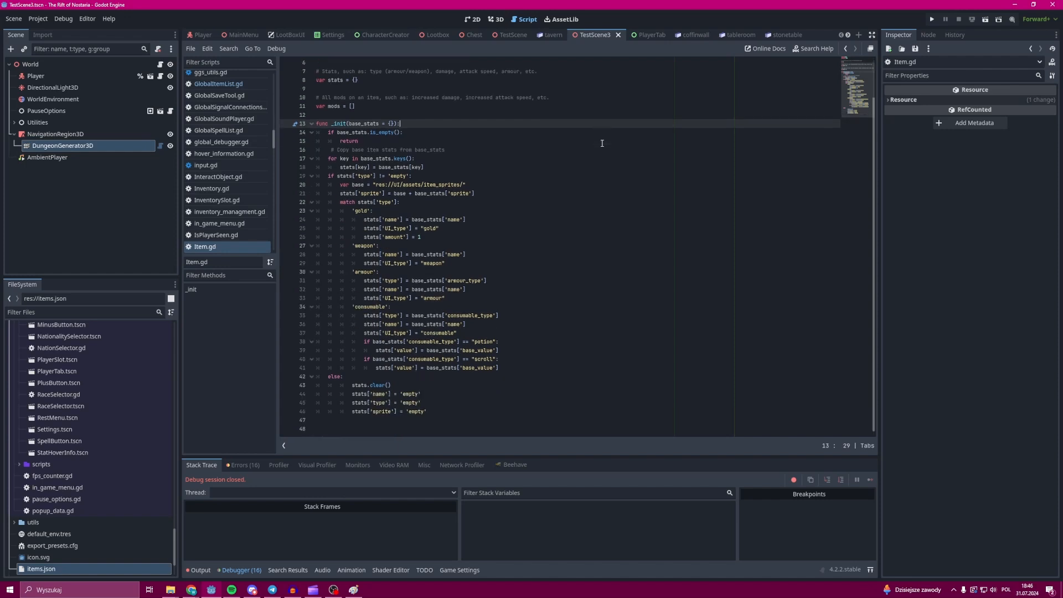
scroll(601, 143, up, 1)
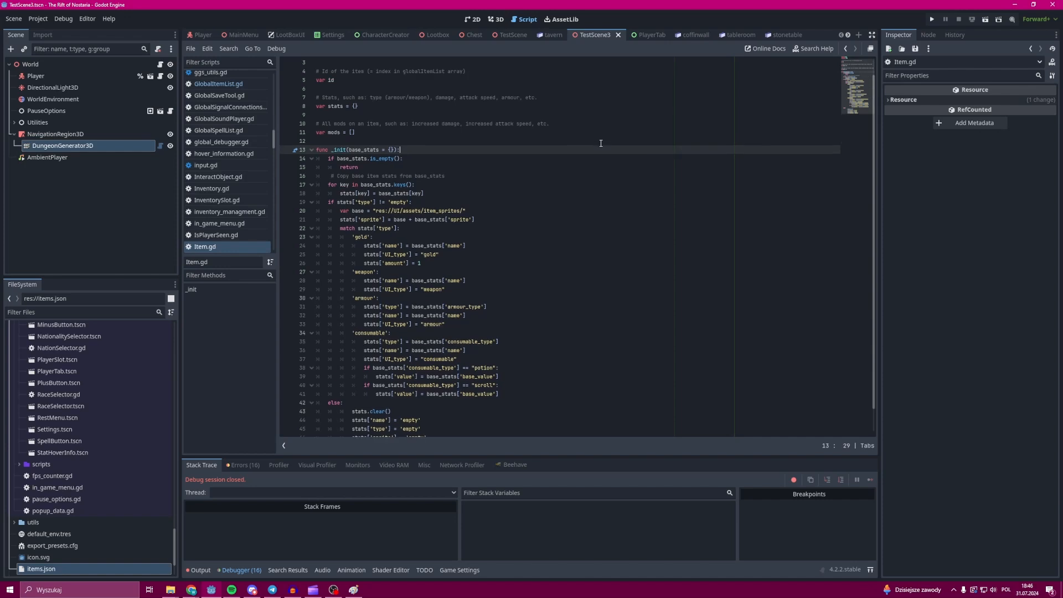
scroll(600, 144, up, 1)
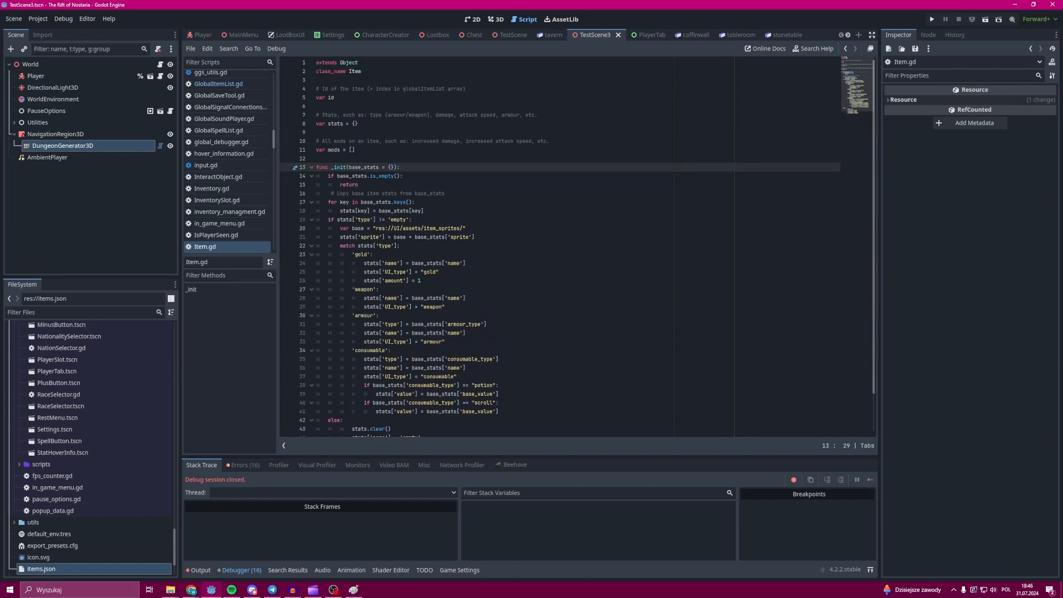
Walk up the staircase to the overlook and bring up the inventory book.
key(alt+Left)
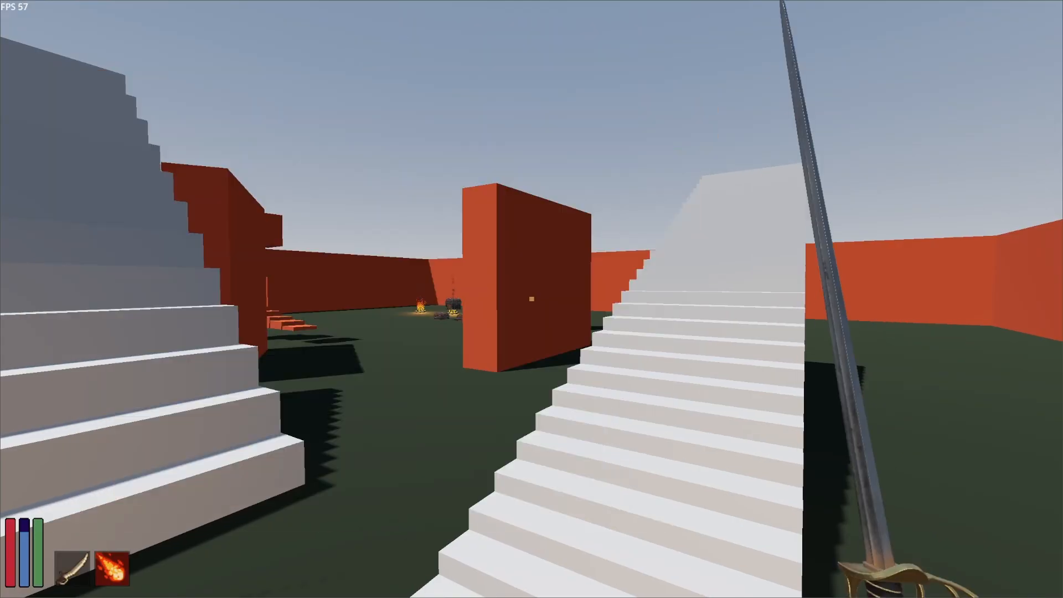
key(w)
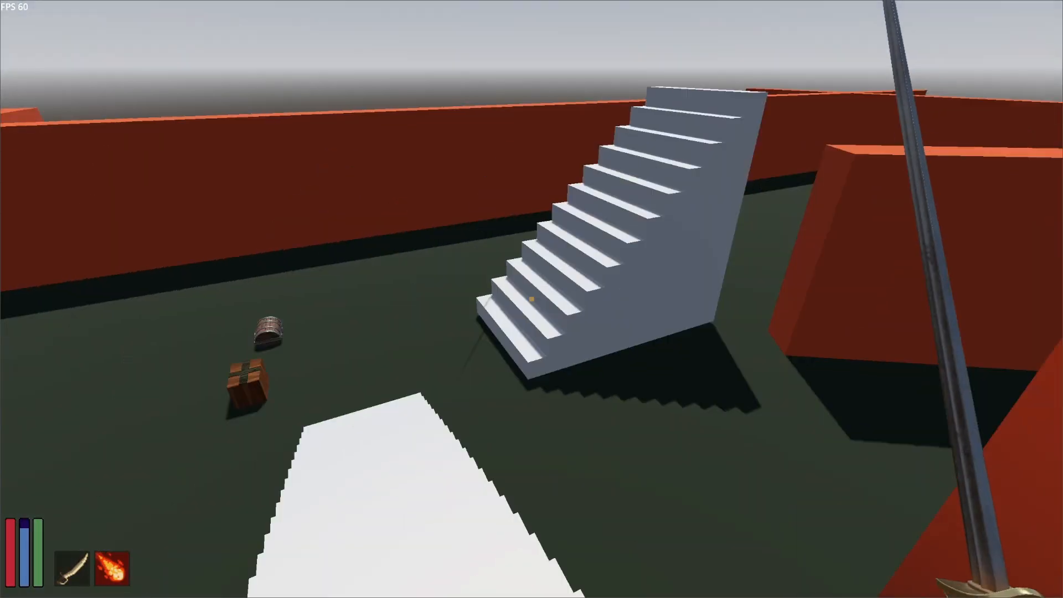
key(i)
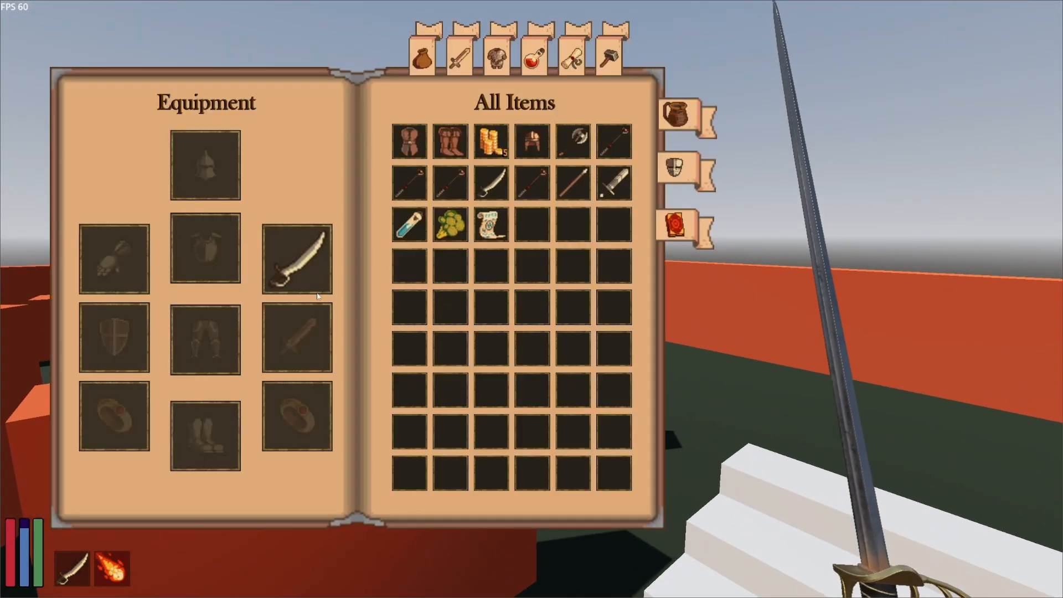
Equip the Body Armour, Fast Boots and Helm, then use up the mana potion.
right_click(412, 152)
click(442, 137)
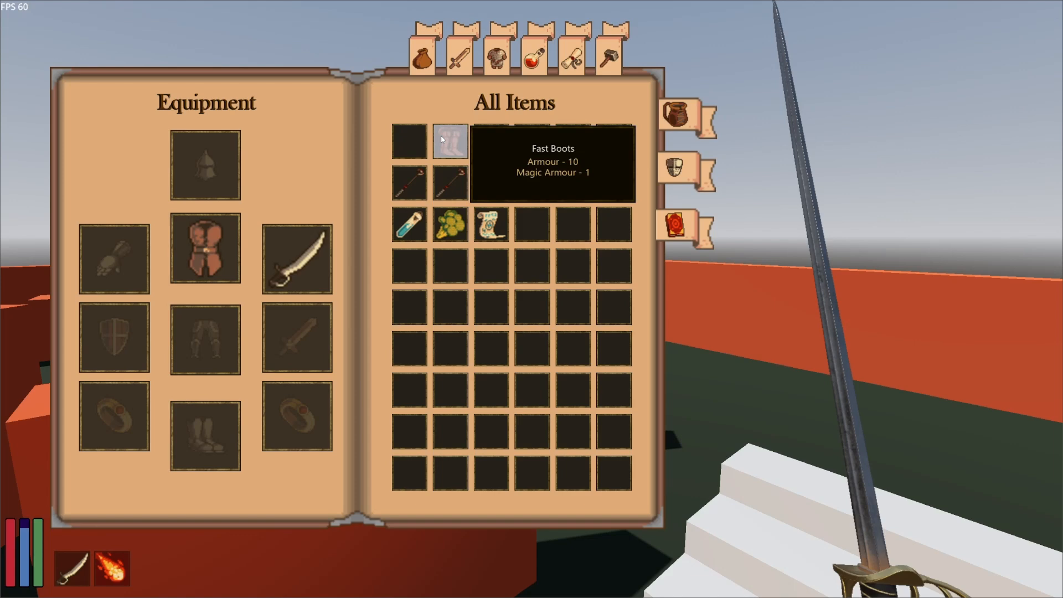
right_click(440, 139)
click(498, 137)
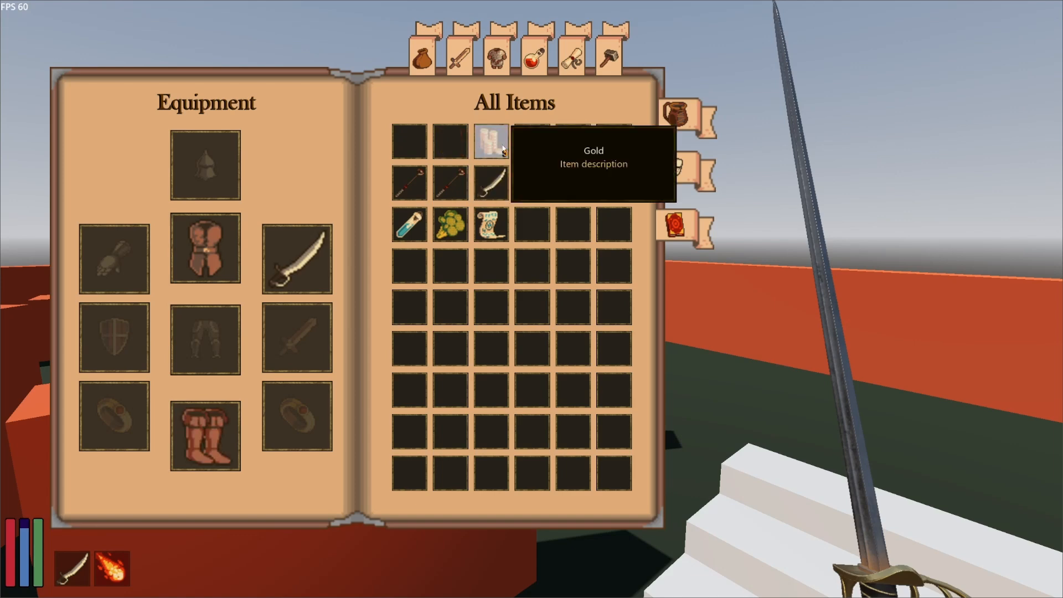
right_click(535, 139)
click(573, 139)
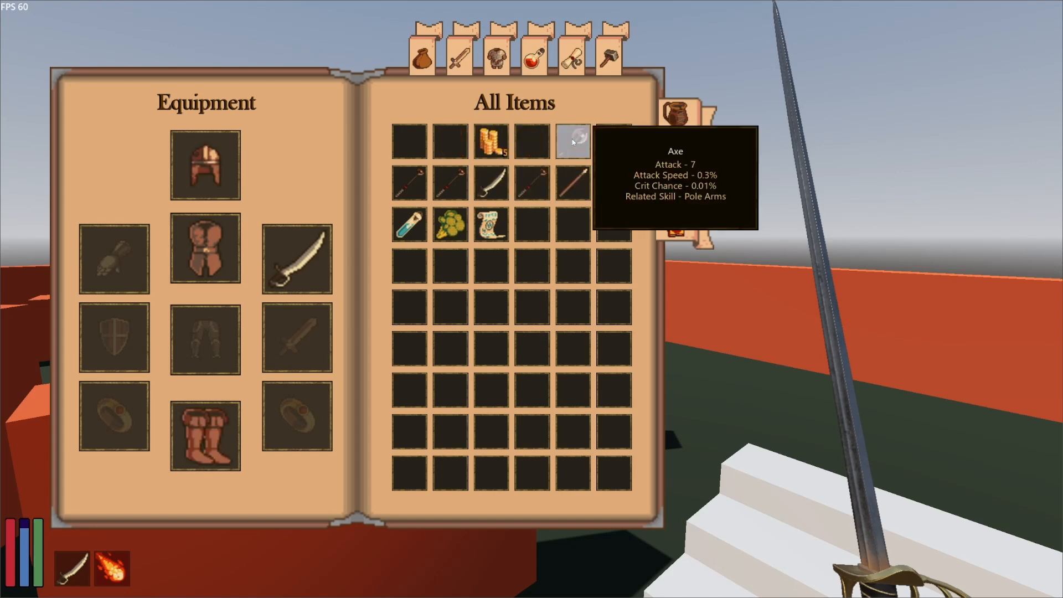
right_click(415, 226)
click(434, 228)
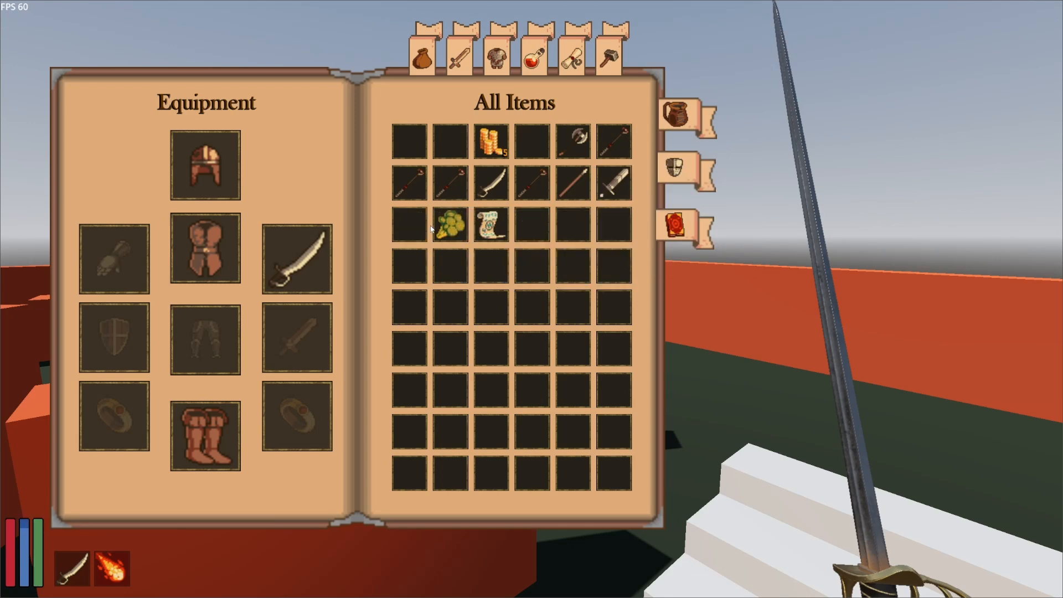
Quit the game, review SlotClass.gd, then show the slot scene in the 2D view.
key(alt+F4)
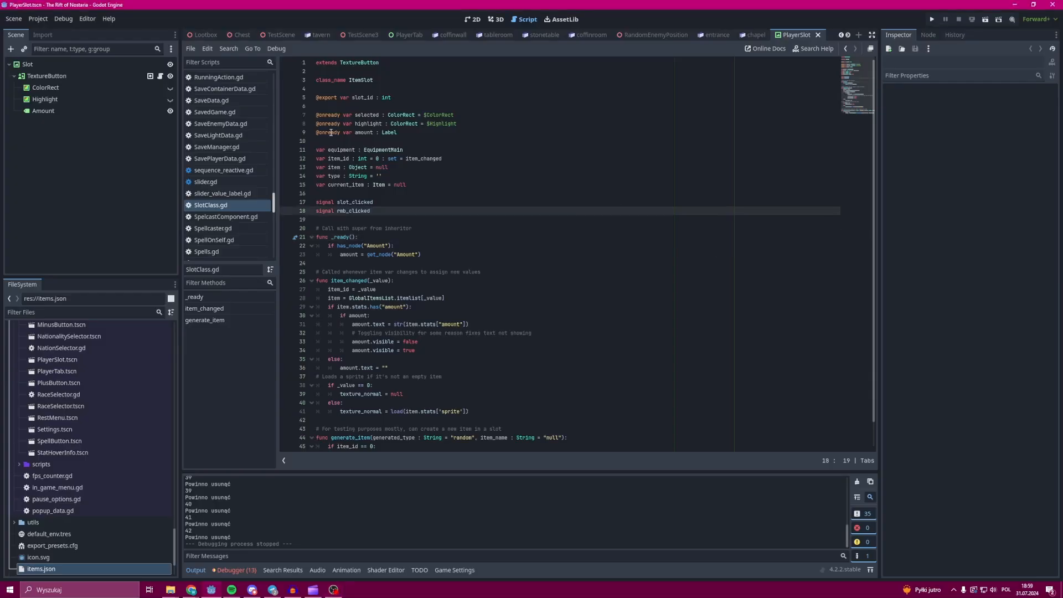
click(349, 72)
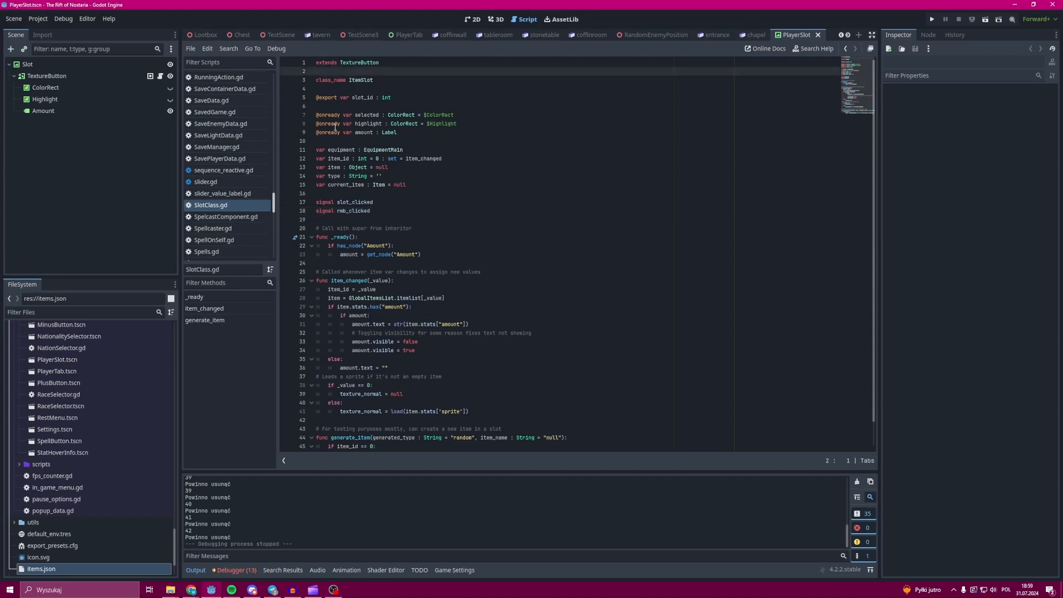
scroll(335, 127, down, 1)
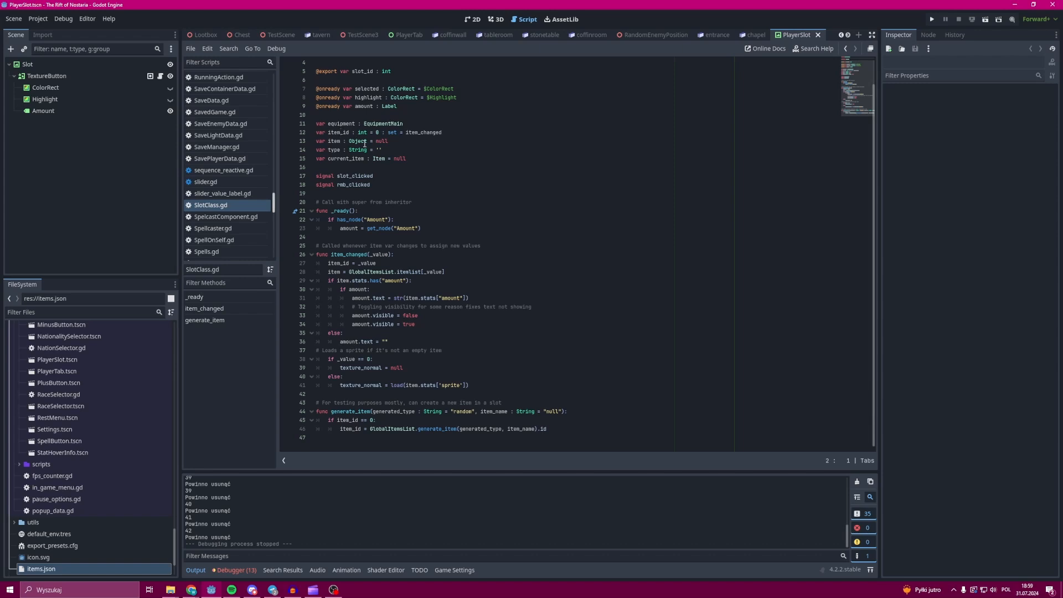
scroll(379, 155, up, 1)
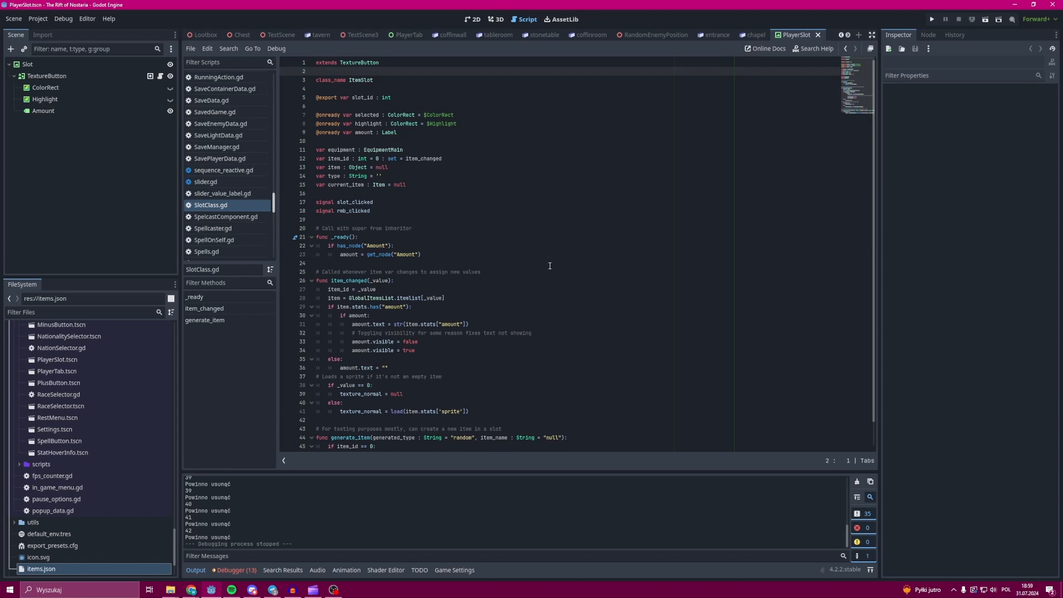
scroll(549, 270, down, 1)
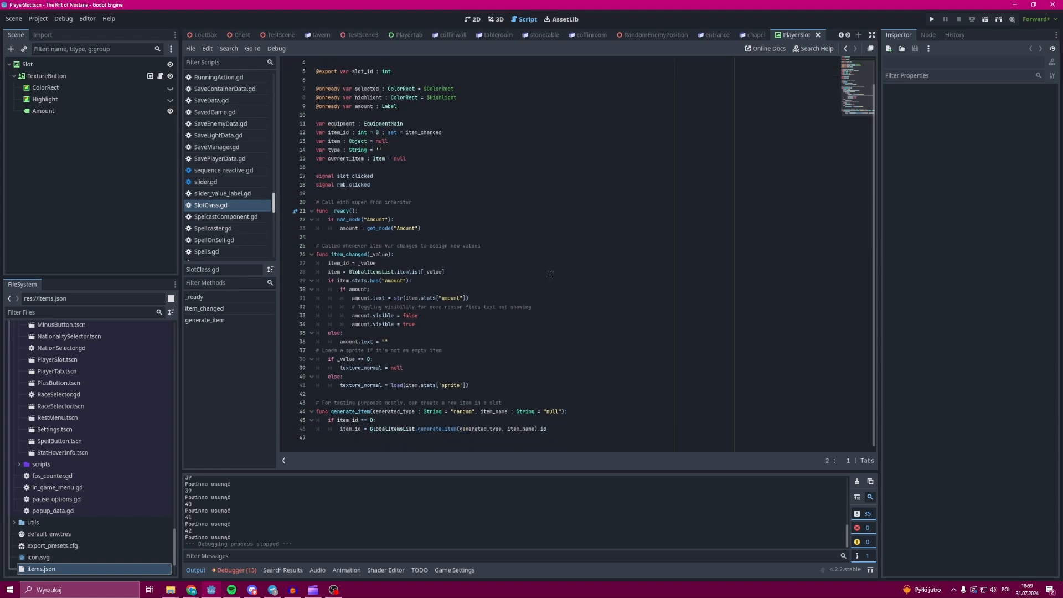
click(131, 59)
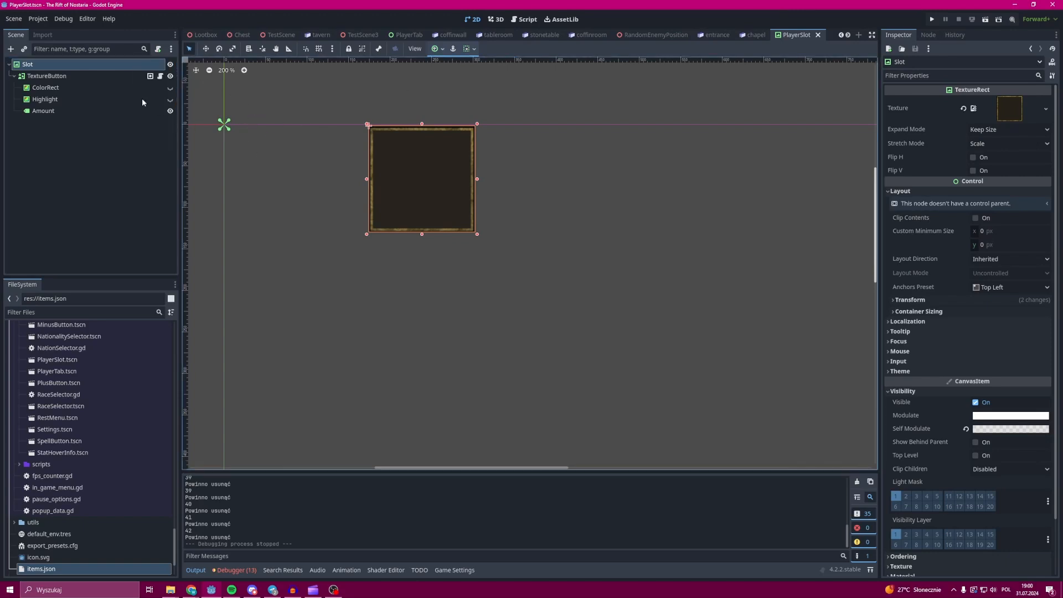
Inspect TextureButton and Amount, toggling the ColorRect and Highlight layers' visibility on and off.
click(121, 76)
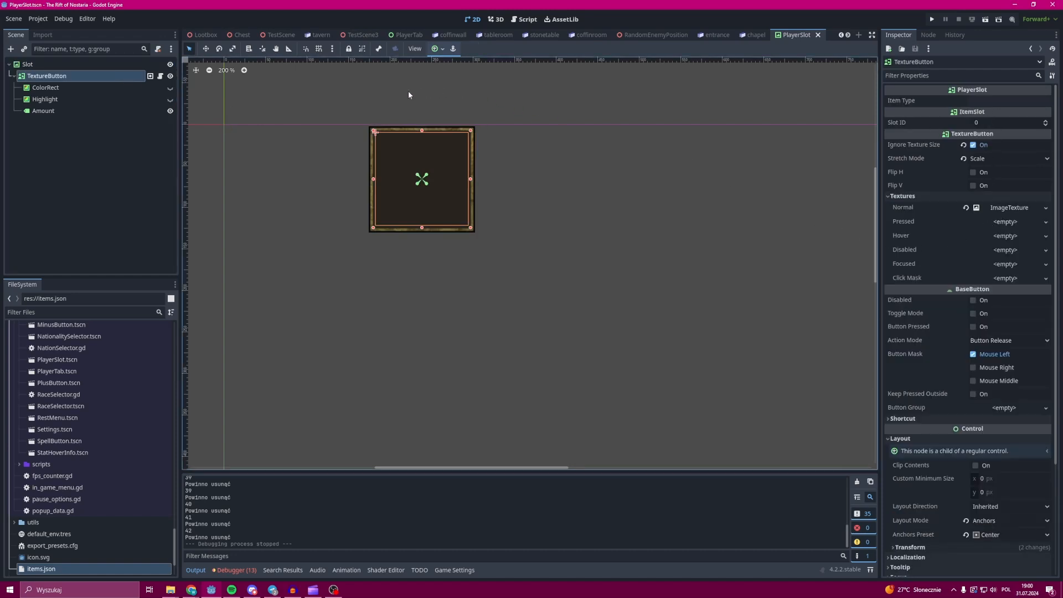
click(117, 87)
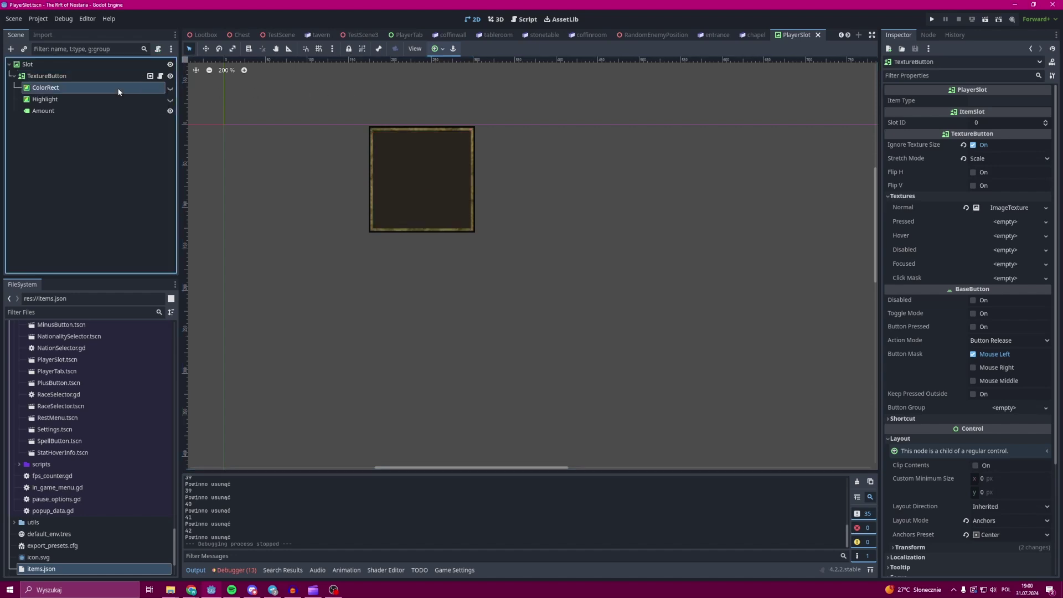
click(169, 88)
click(170, 88)
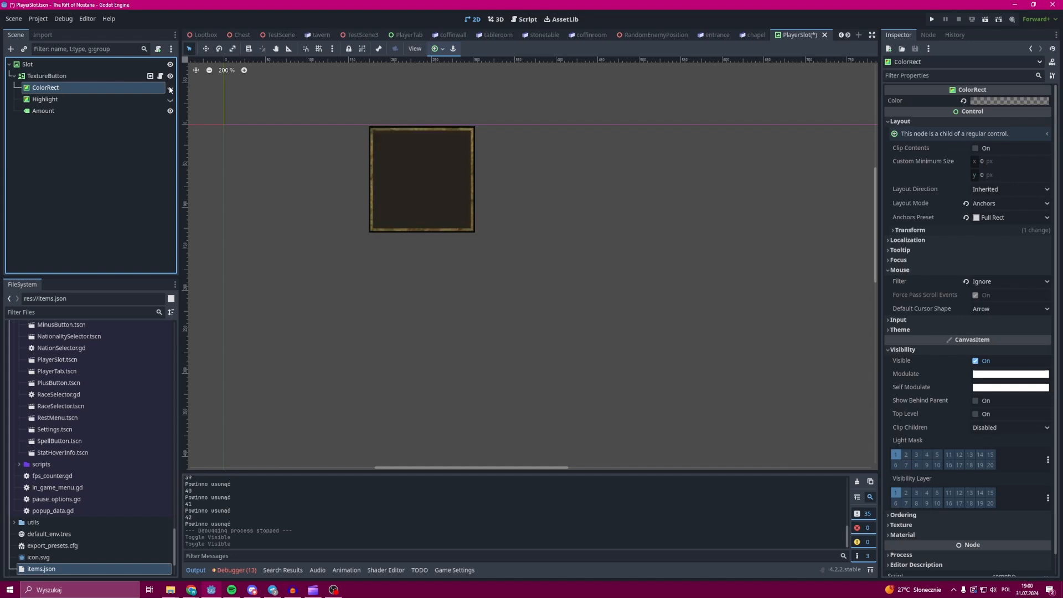
click(148, 98)
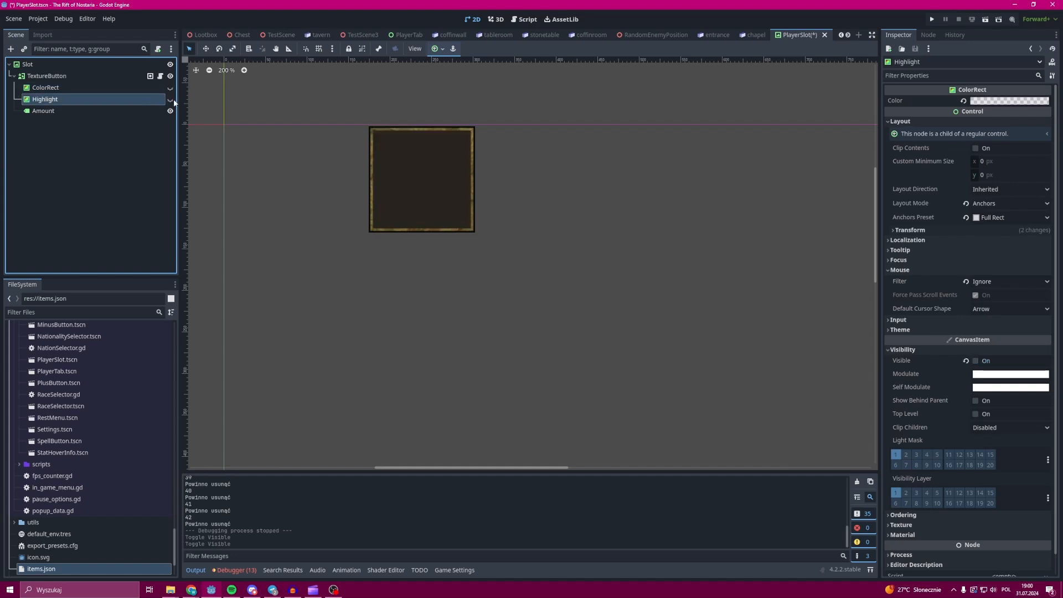
click(170, 100)
click(170, 102)
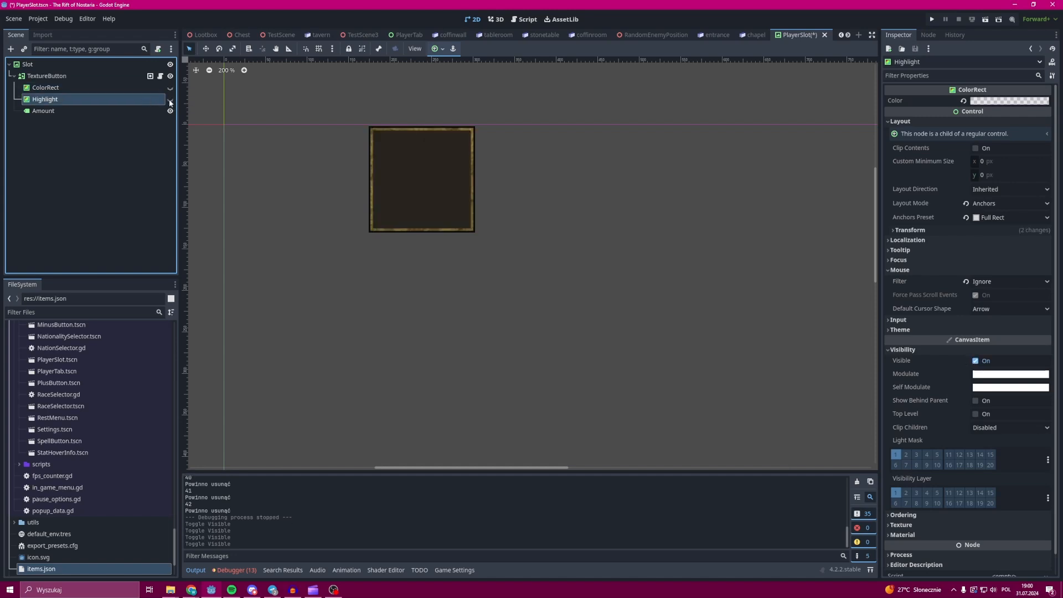
click(137, 109)
text(player)
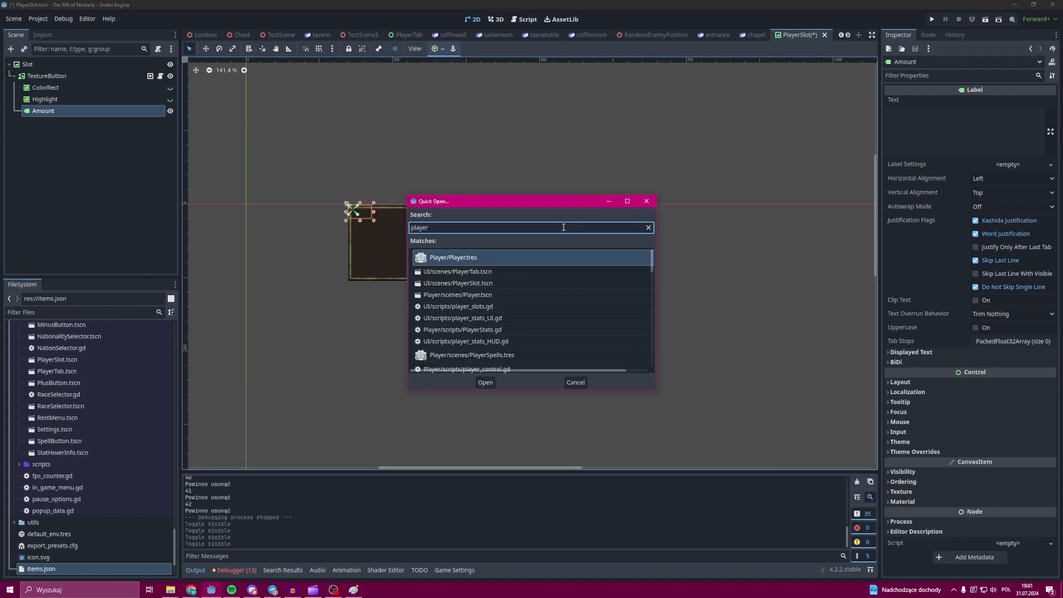
key(Down)
key(Down)
key(Return)
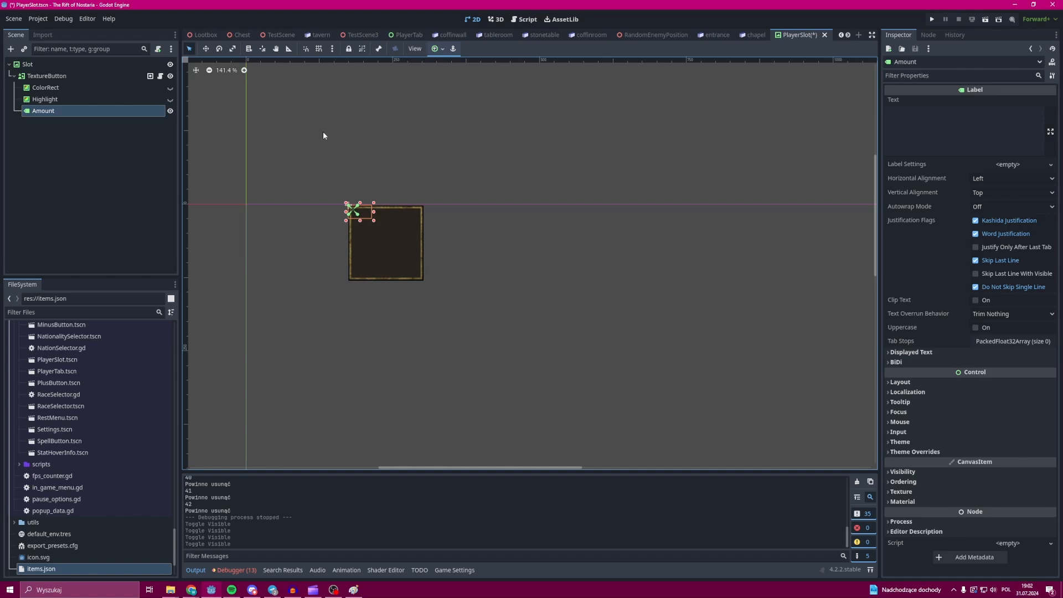
click(160, 75)
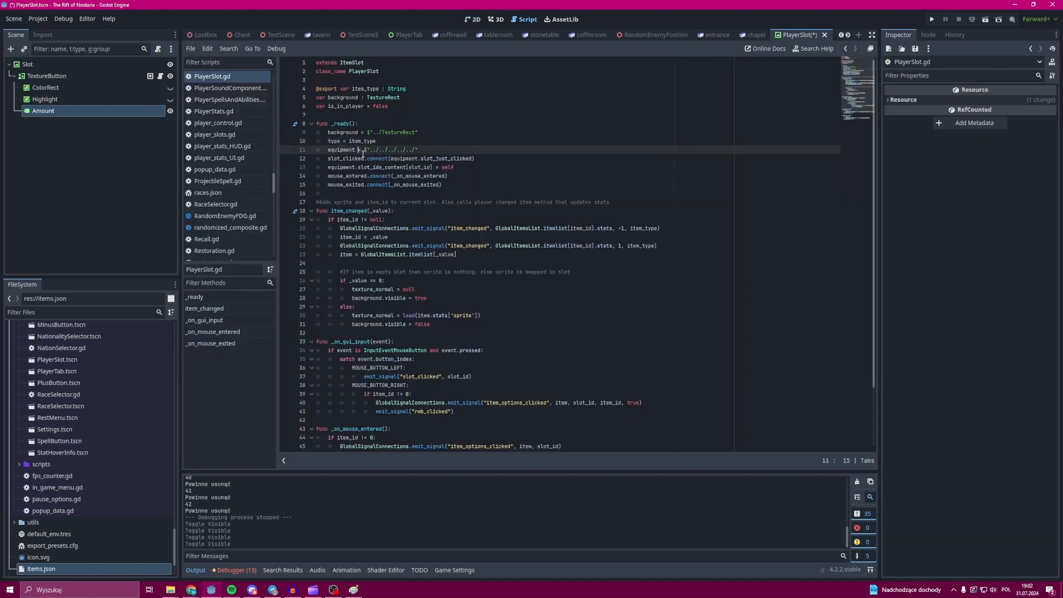
scroll(366, 156, down, 3)
scroll(366, 158, down, 2)
click(510, 245)
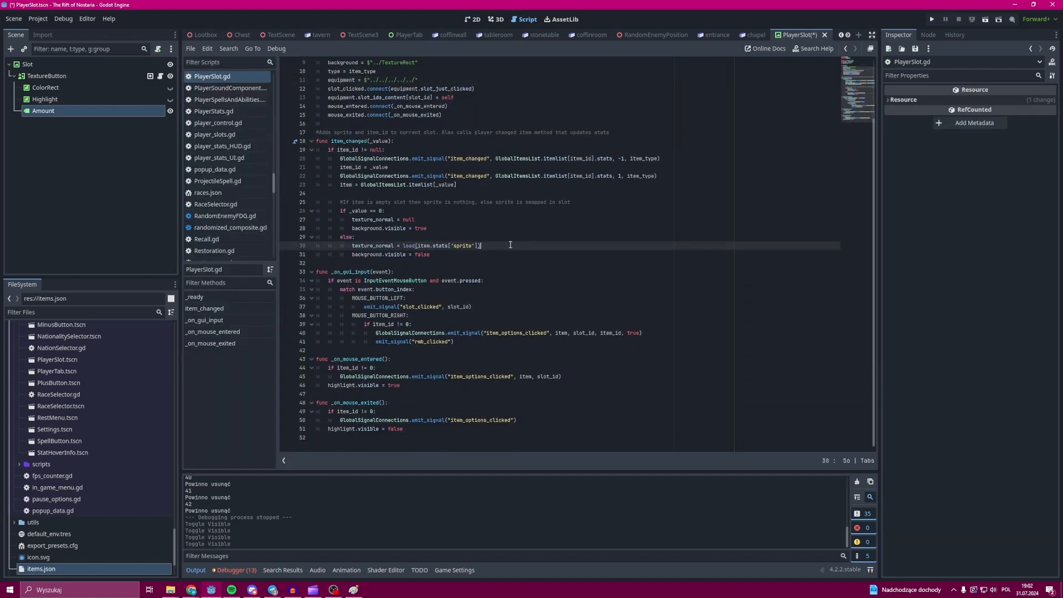
key(shift+alt+o)
text(containers)
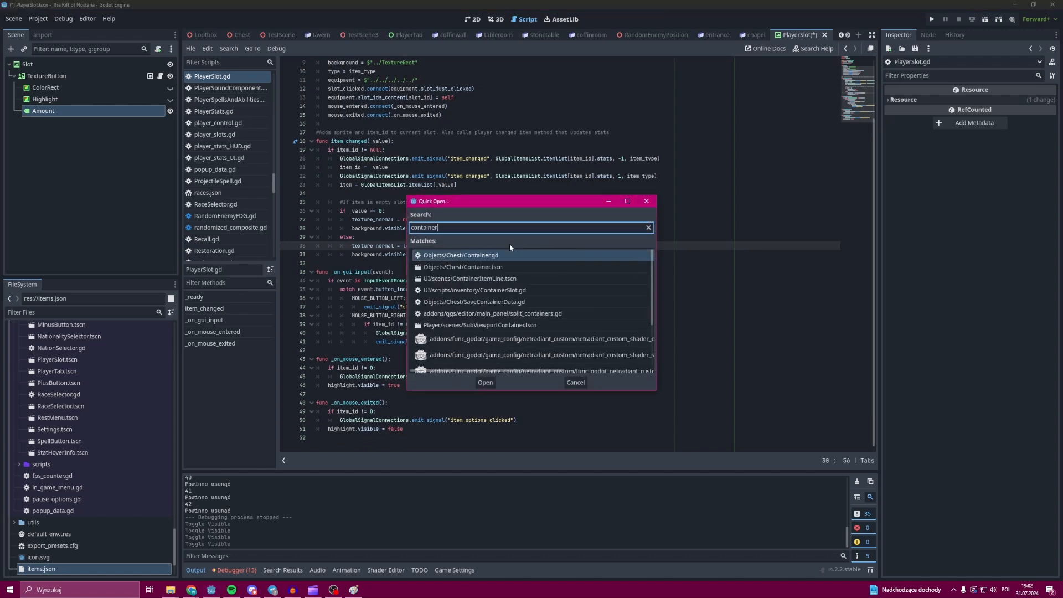
key(Return)
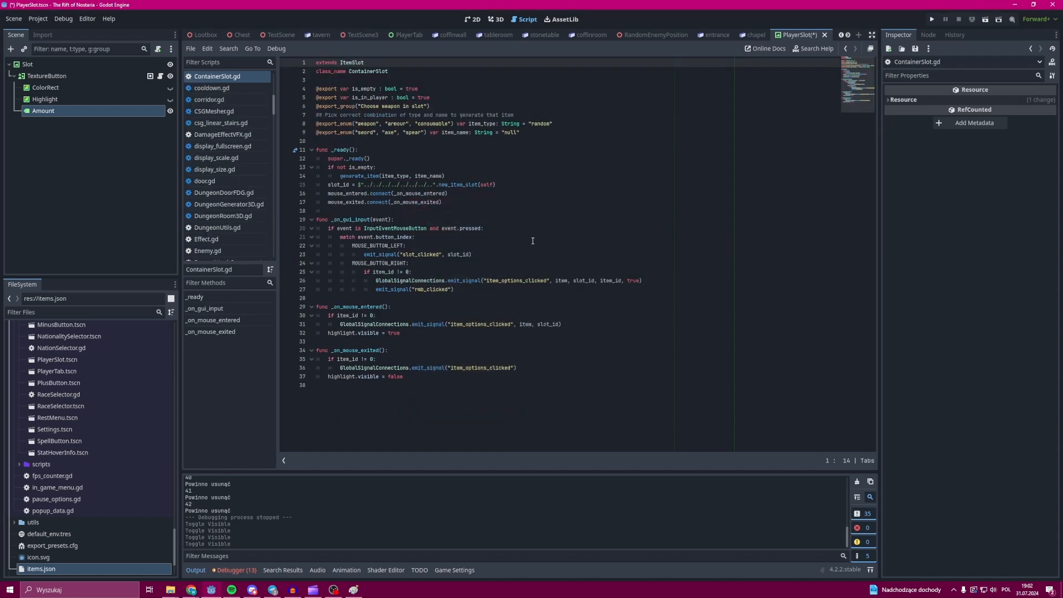
click(533, 240)
key(shift+alt+o)
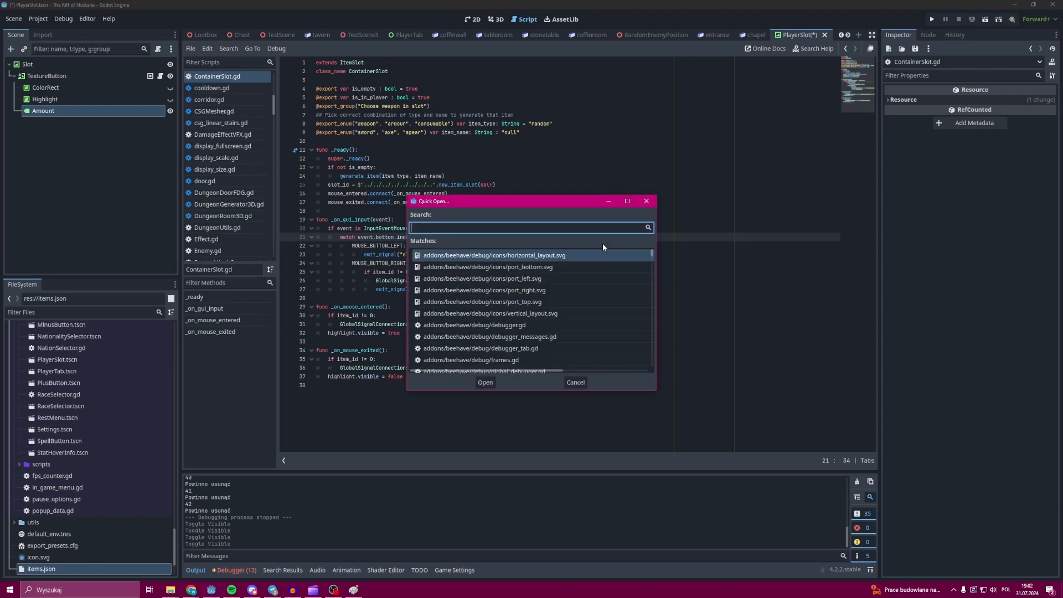
text(invento)
key(Down)
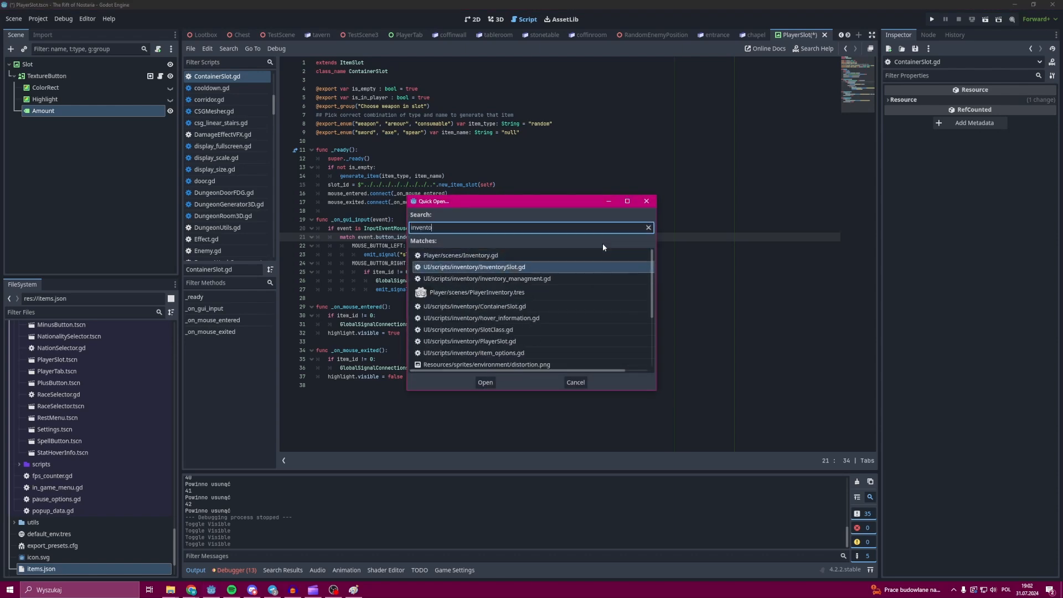
key(Return)
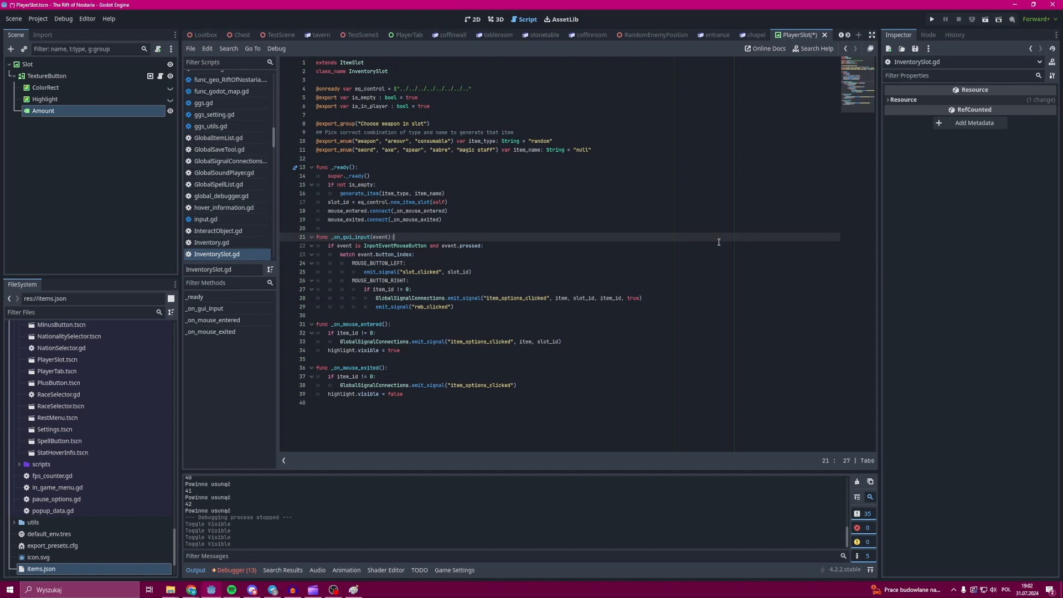
key(ctrl+End)
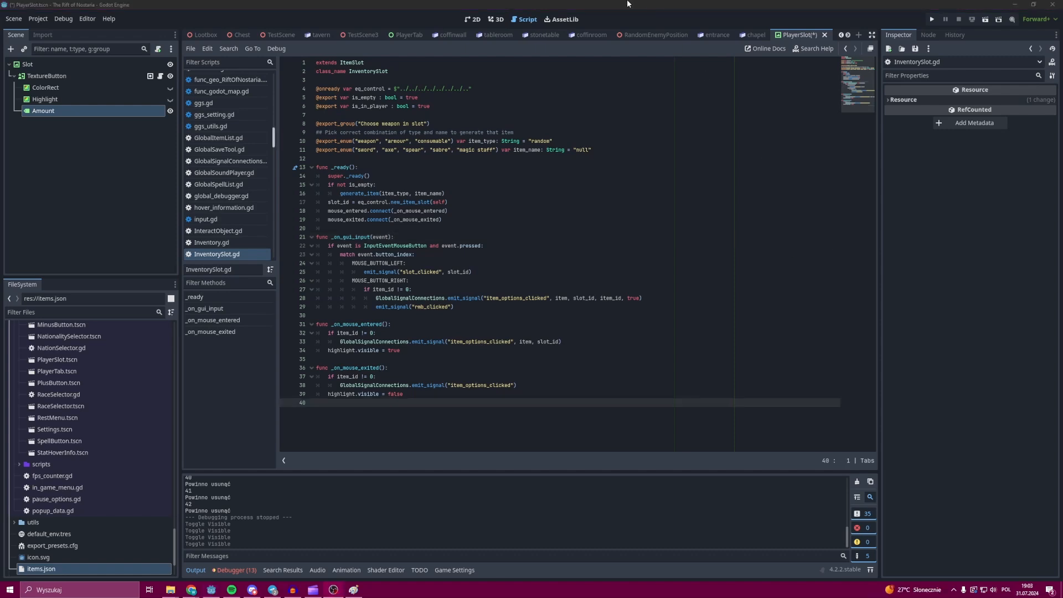
click(316, 236)
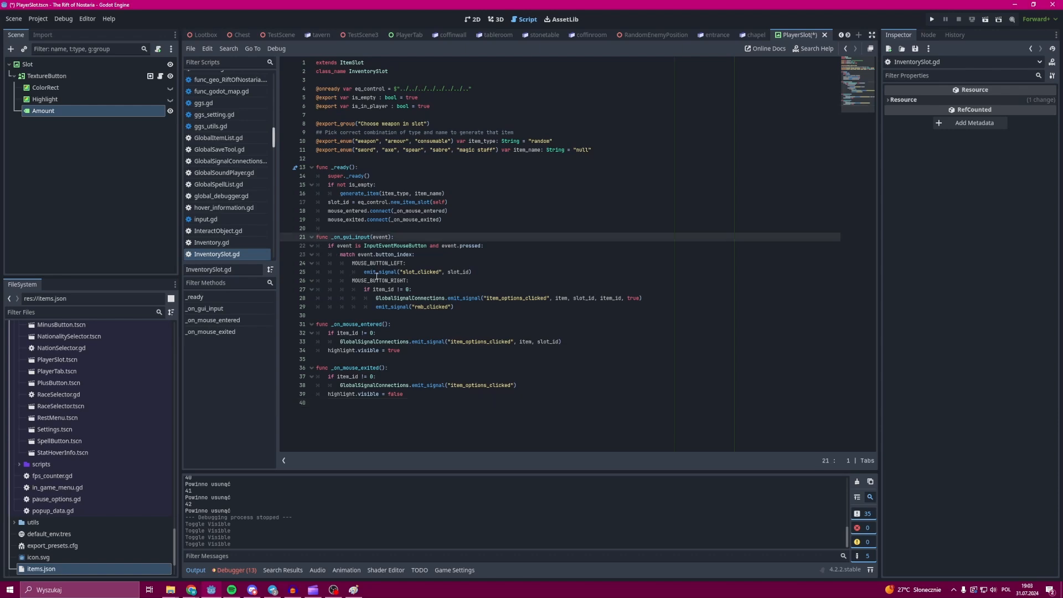
drag(457, 307, 300, 239)
mouse_move(401, 350)
mouse_down()
mouse_move(332, 341)
mouse_move(301, 324)
mouse_up()
drag(404, 394, 300, 359)
click(346, 409)
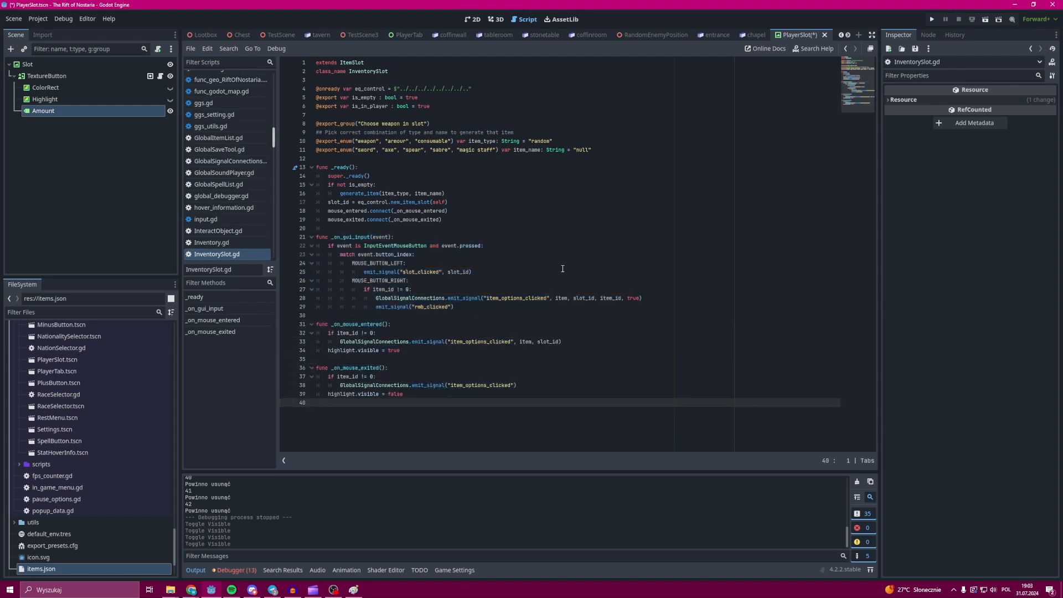
Point through slot_clicked_set's current_item_options and value == null checks in equipment.gd.
key(alt+Left)
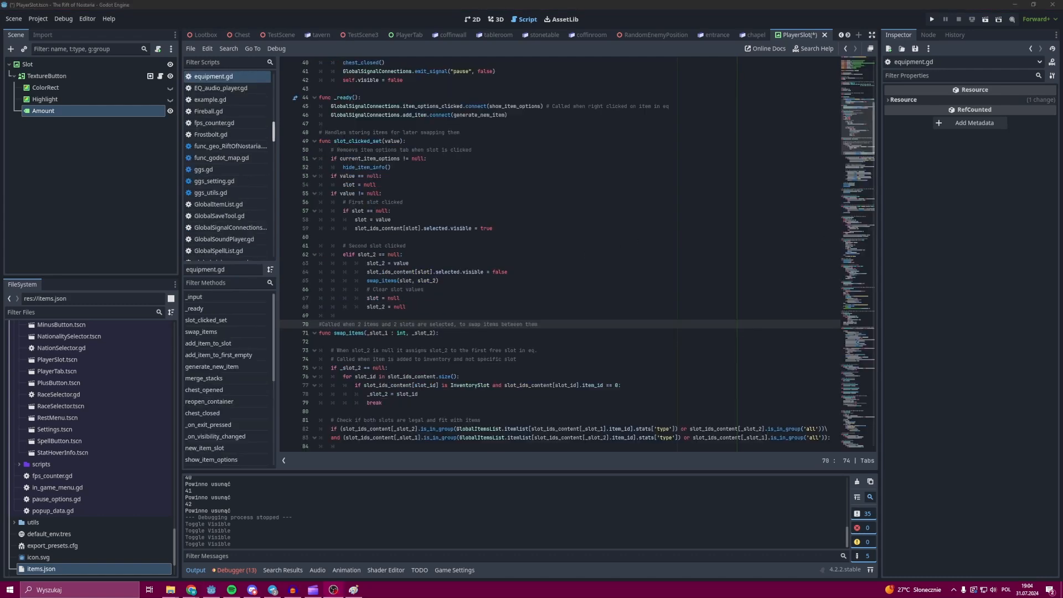
shift+click(325, 133)
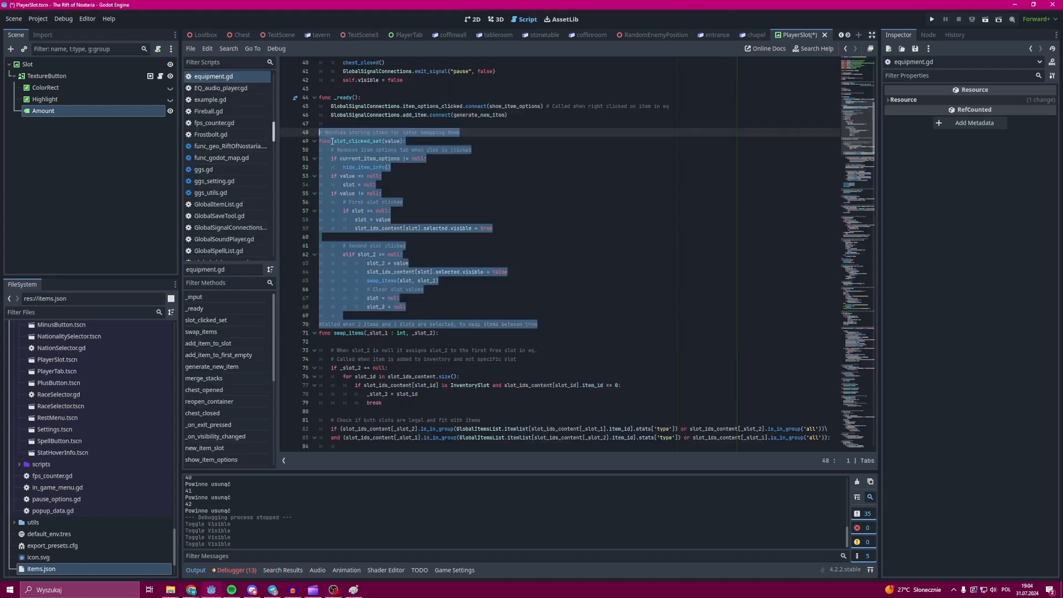
shift+click(350, 158)
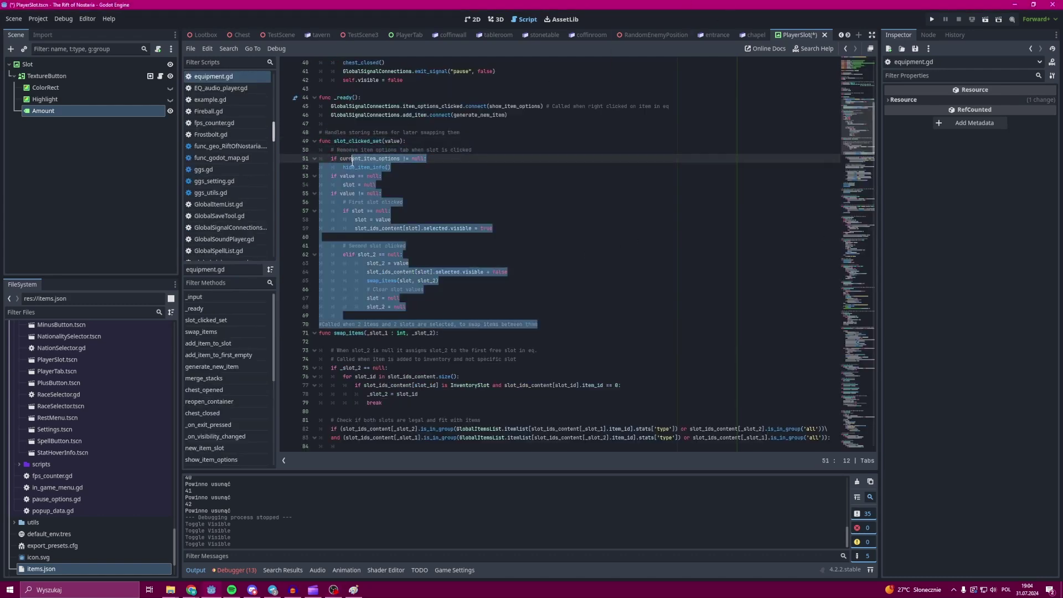
click(408, 177)
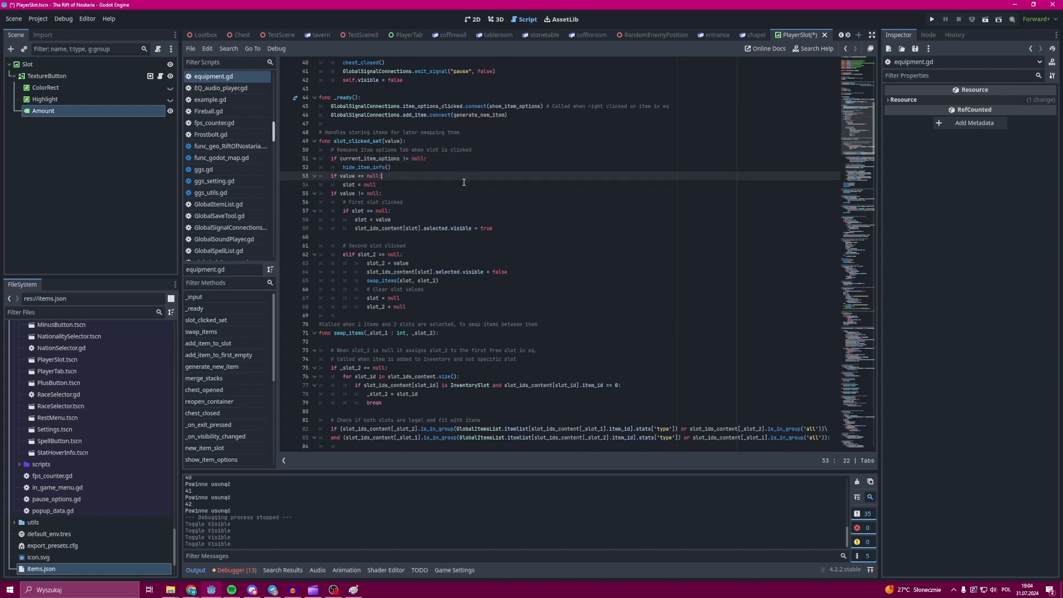
scroll(464, 181, up, 1)
scroll(461, 186, up, 2)
scroll(458, 191, up, 5)
scroll(454, 195, up, 2)
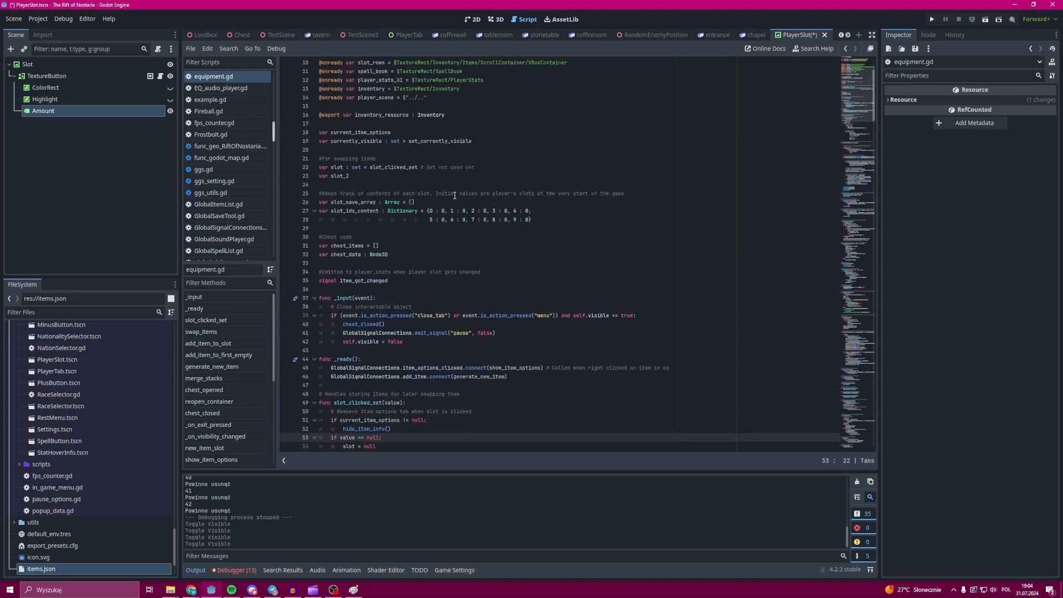
Mark the line-22 slot declaration, then the comment about removing item options.
mouse_move(498, 163)
mouse_down()
mouse_move(318, 168)
mouse_move(475, 167)
mouse_up()
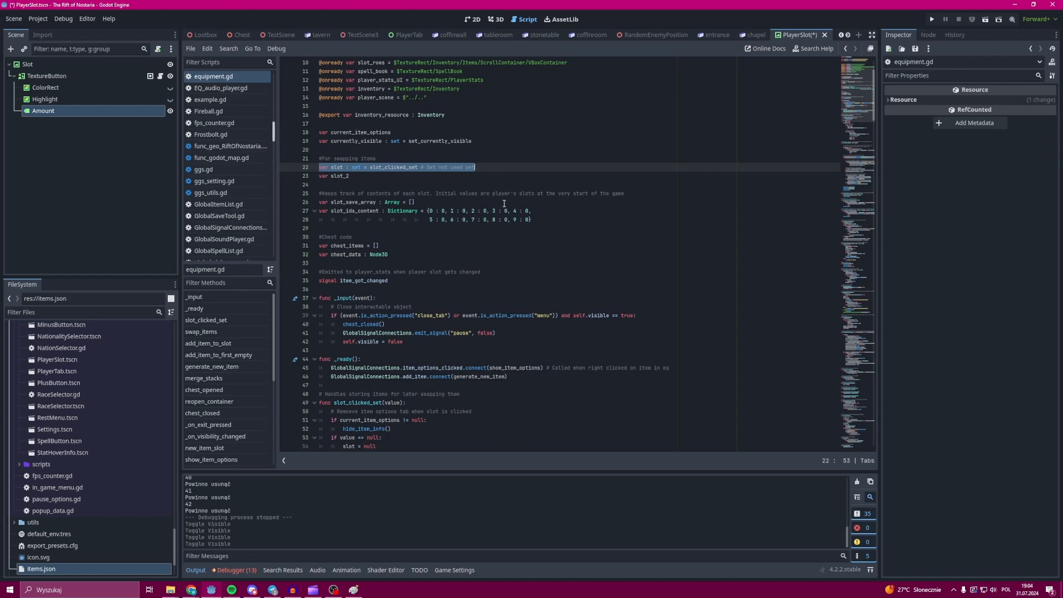
click(520, 279)
scroll(510, 274, down, 6)
scroll(491, 263, down, 3)
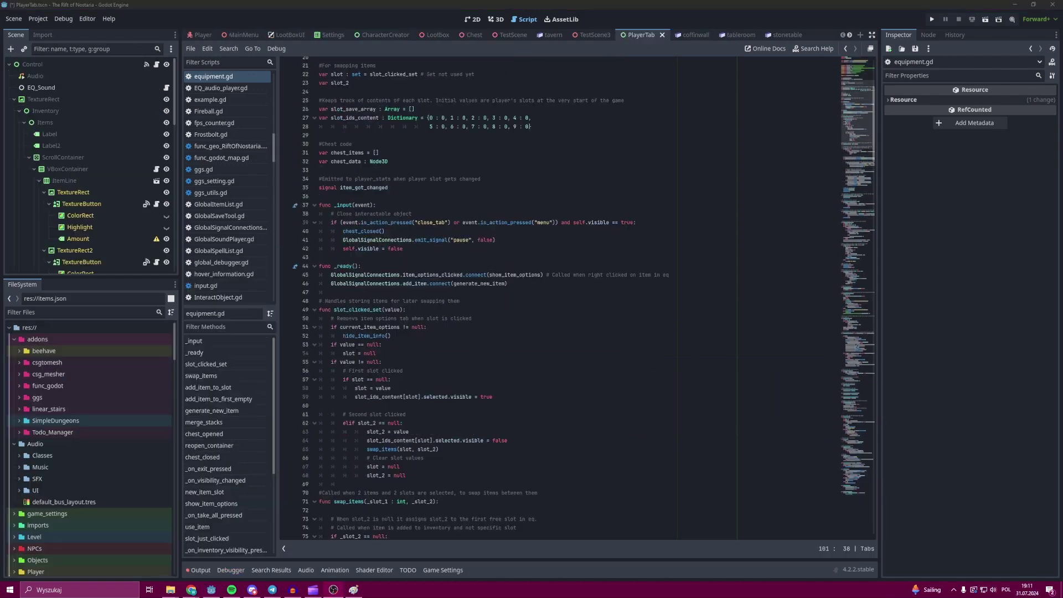
click(581, 319)
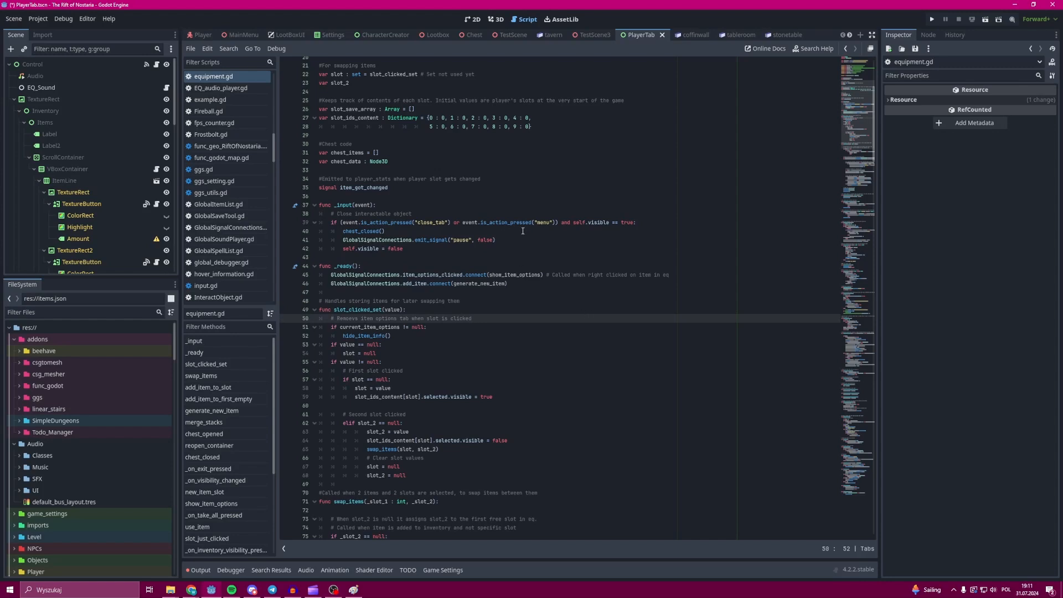
scroll(522, 232, up, 1)
scroll(540, 233, up, 3)
scroll(555, 234, up, 2)
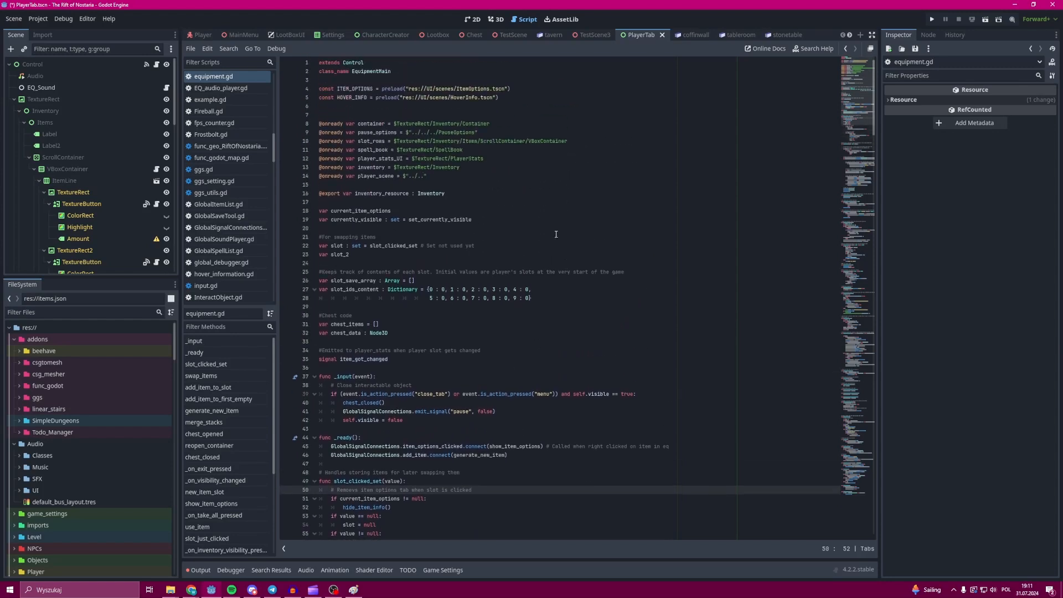
drag(535, 298, 314, 270)
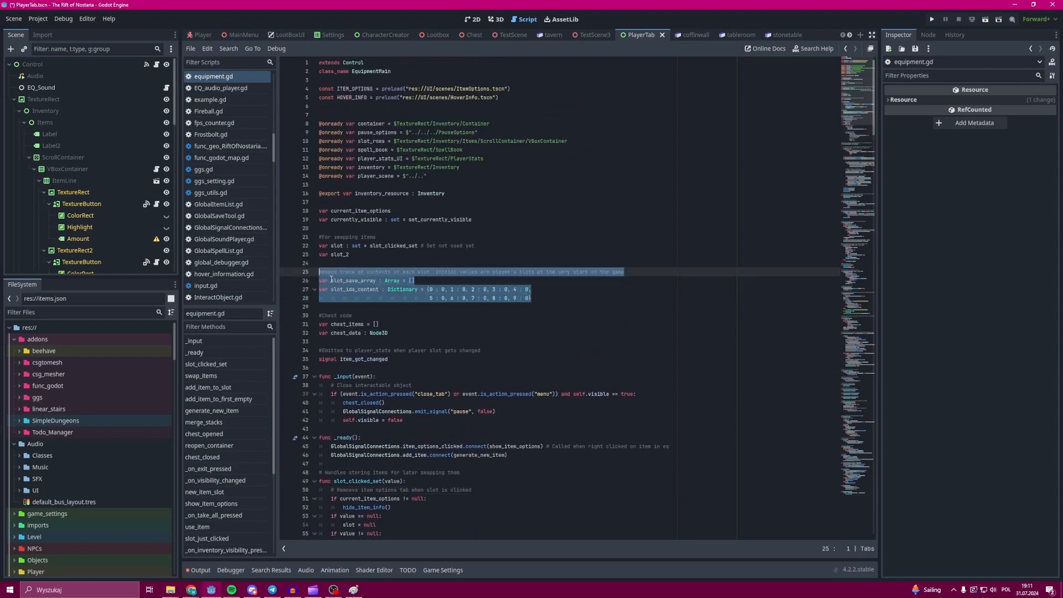
click(440, 282)
scroll(440, 281, down, 5)
scroll(440, 282, down, 5)
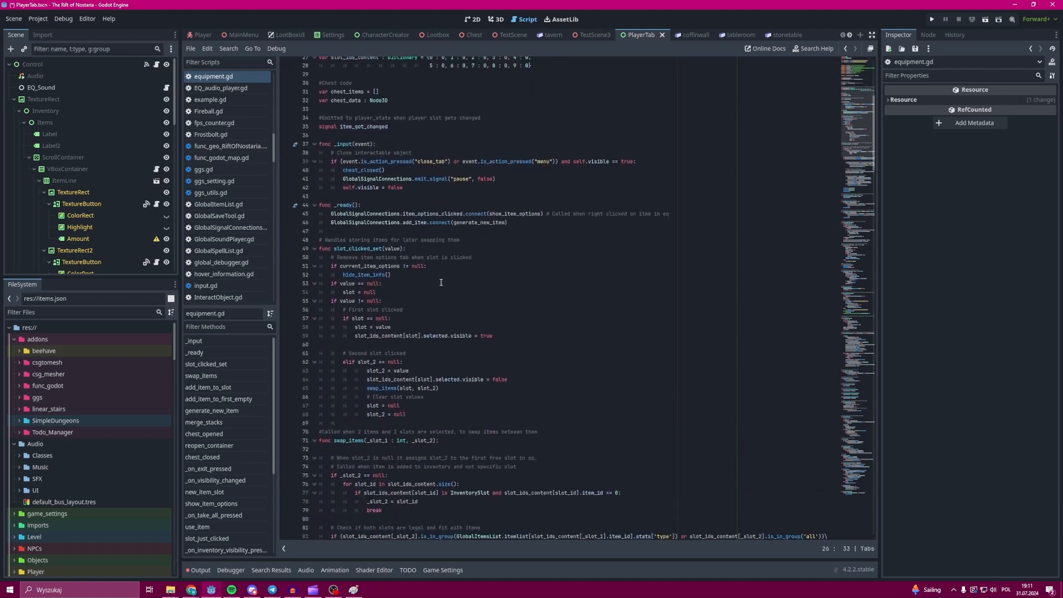
scroll(440, 281, down, 5)
scroll(440, 282, down, 2)
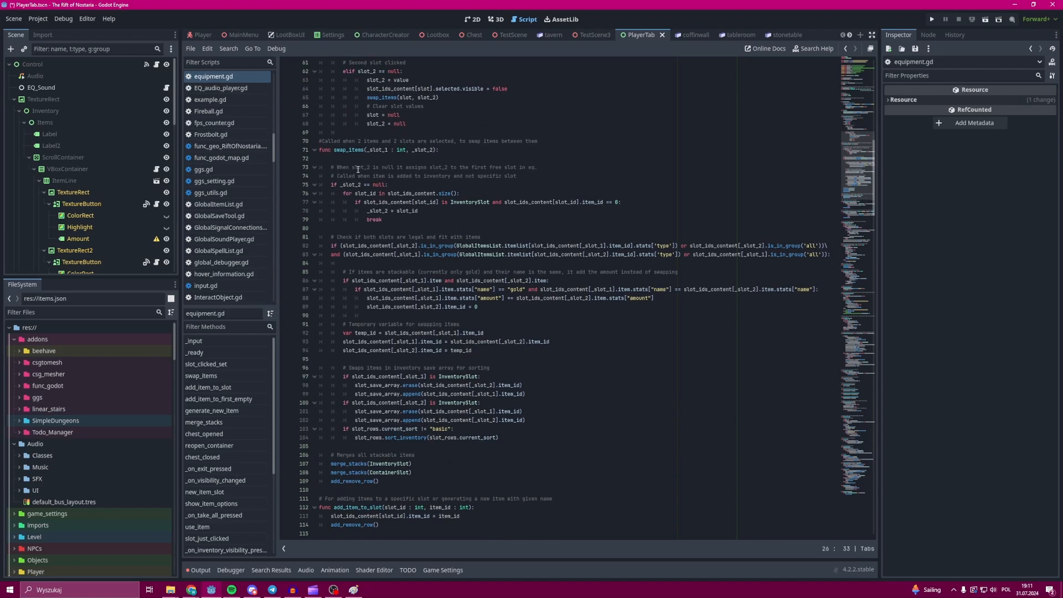
scroll(357, 169, down, 1)
drag(381, 455, 352, 301)
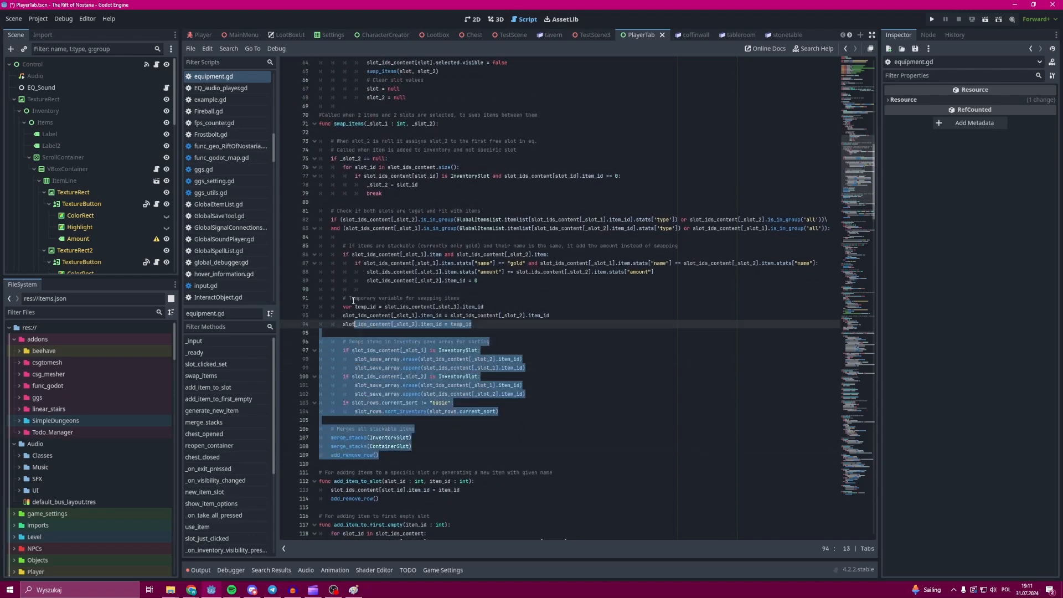
scroll(411, 197, up, 1)
scroll(411, 197, up, 1)
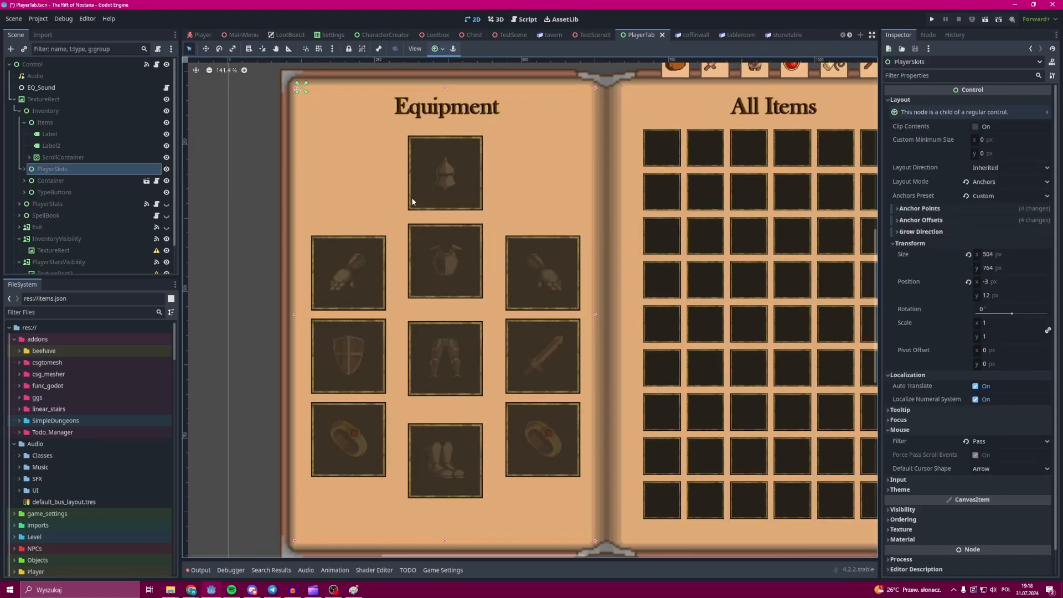
scroll(412, 197, down, 2)
scroll(521, 226, right, 3)
scroll(521, 226, up, 2)
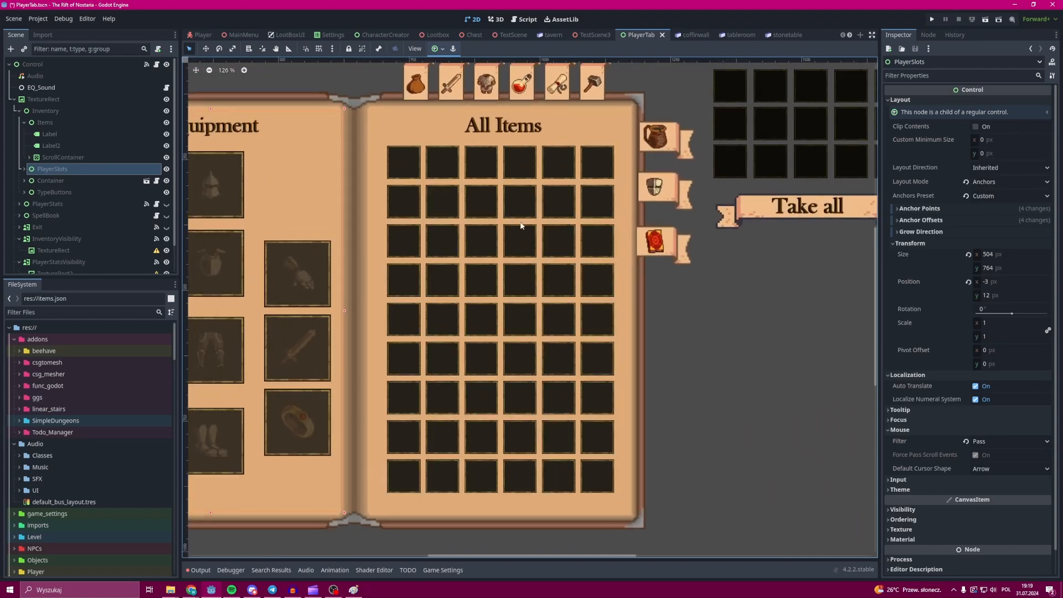
scroll(523, 226, down, 2)
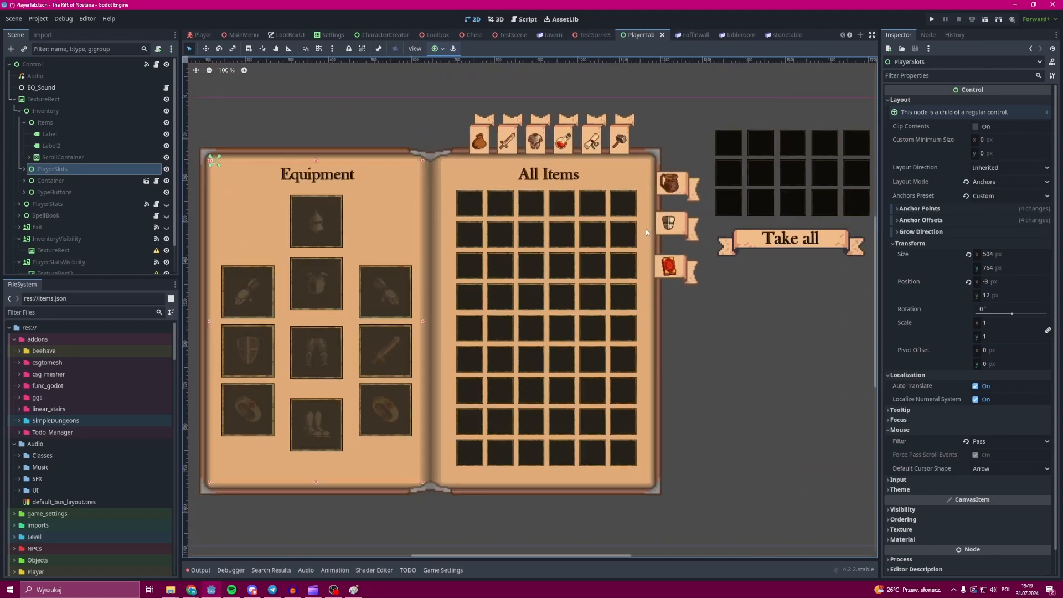
scroll(645, 228, down, 1)
scroll(499, 240, right, 3)
scroll(499, 240, up, 4)
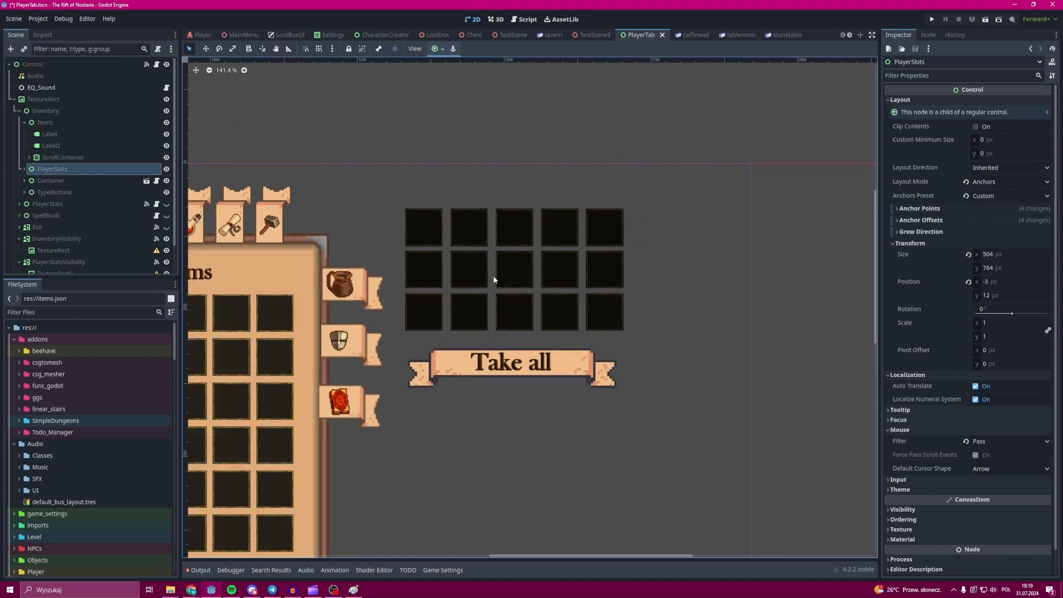
scroll(488, 268, down, 3)
scroll(487, 268, down, 1)
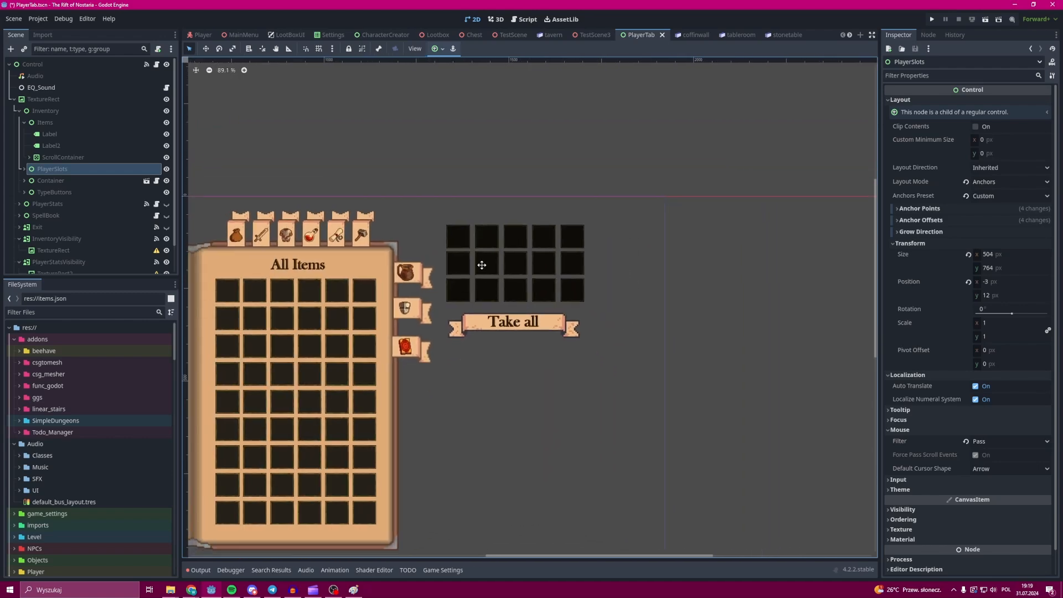
scroll(482, 265, down, 1)
scroll(482, 264, left, 4)
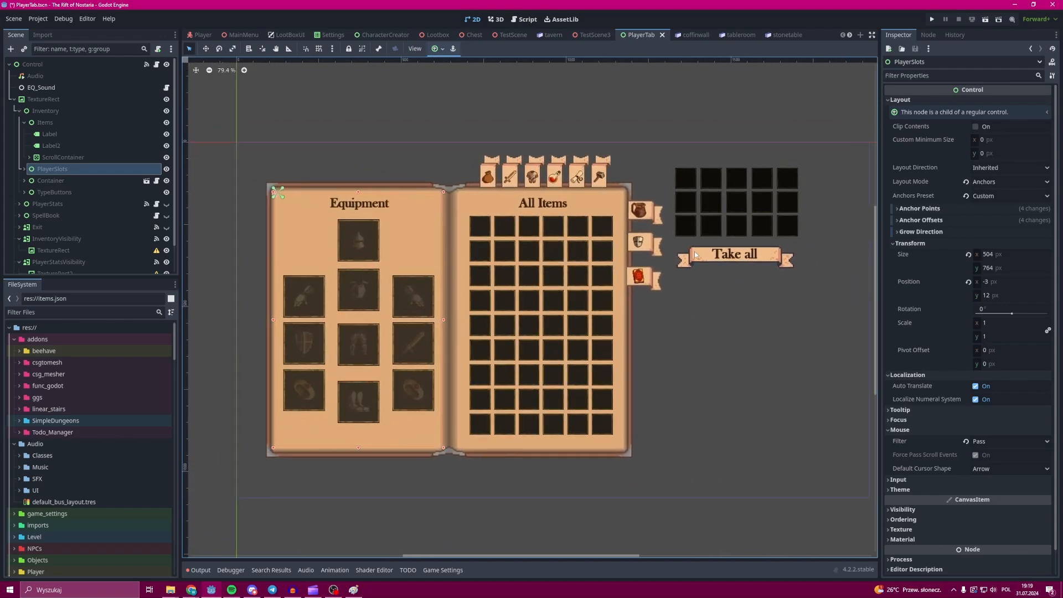
Inspect the root Control and Container nodes, open the Container scene, then the PlayerTab book scene.
click(726, 325)
click(725, 117)
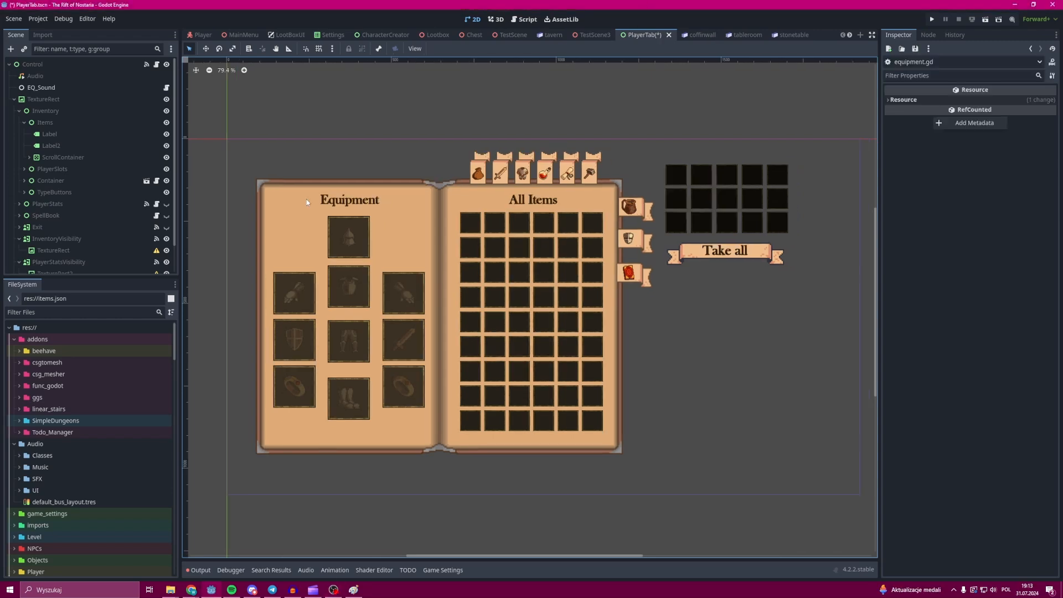
click(47, 181)
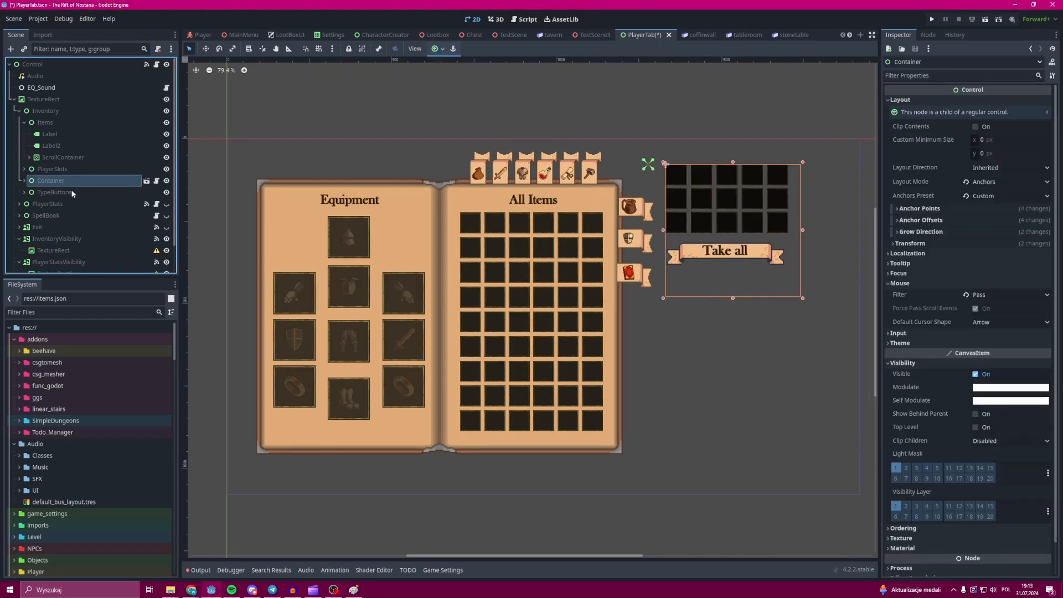
click(628, 111)
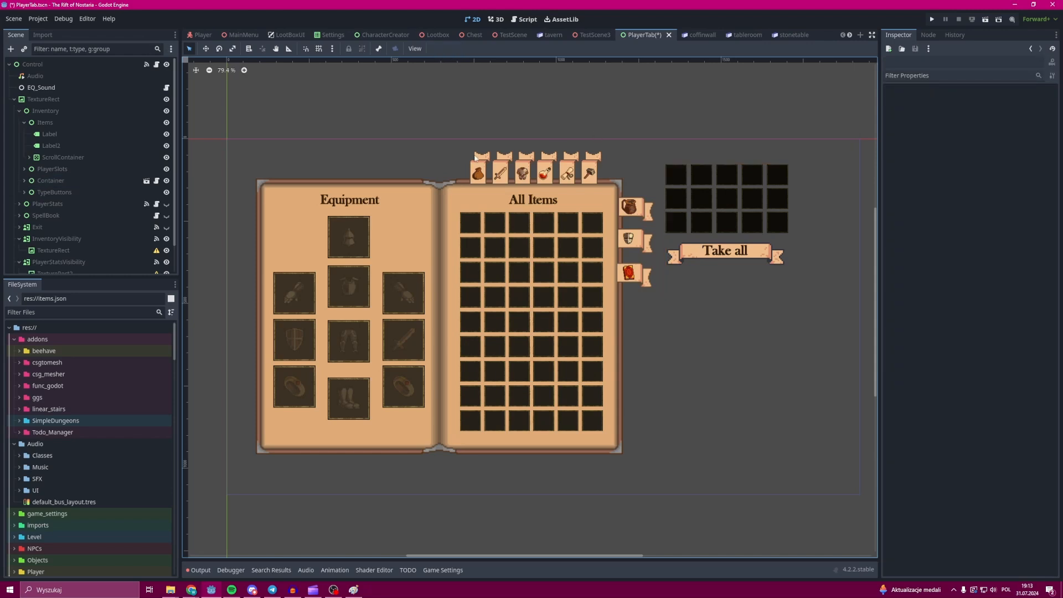
click(148, 181)
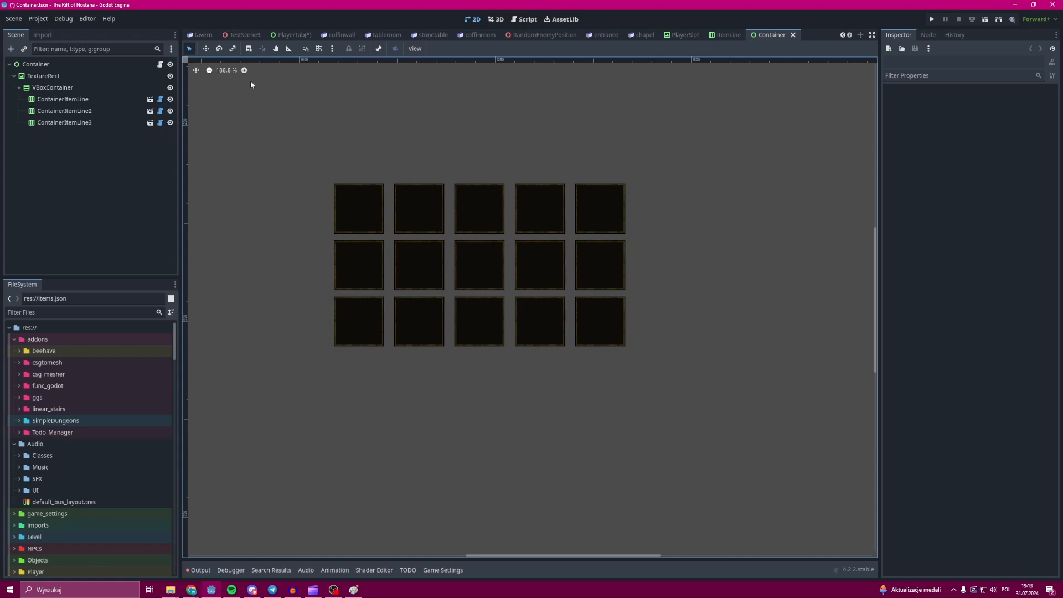
click(287, 33)
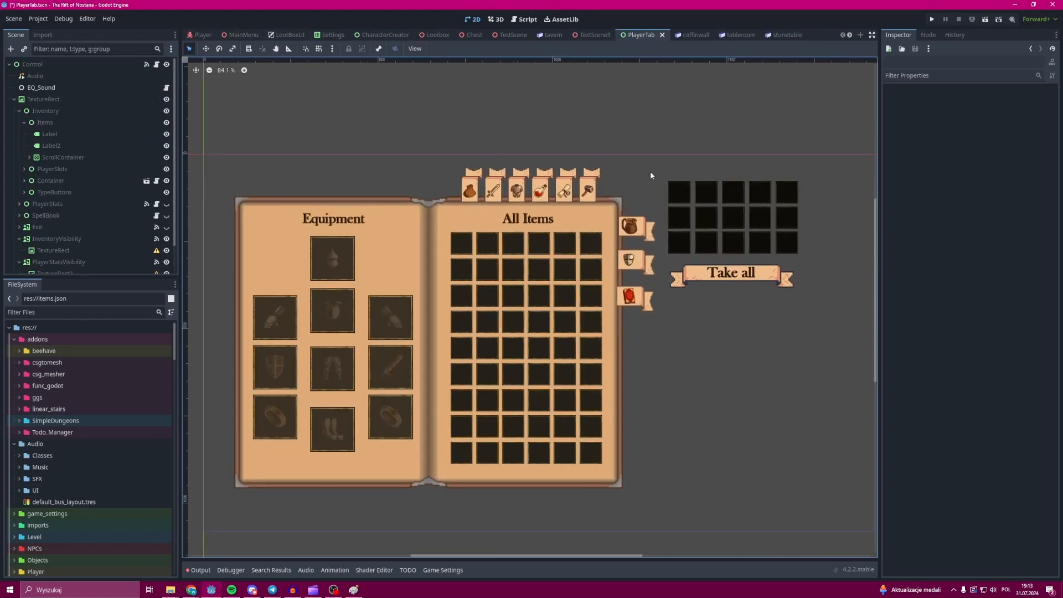
Mark the first- and second-slot-clicked blocks, lines 51–59 and 61–68, in equipment.gd.
key(ctrl+F3)
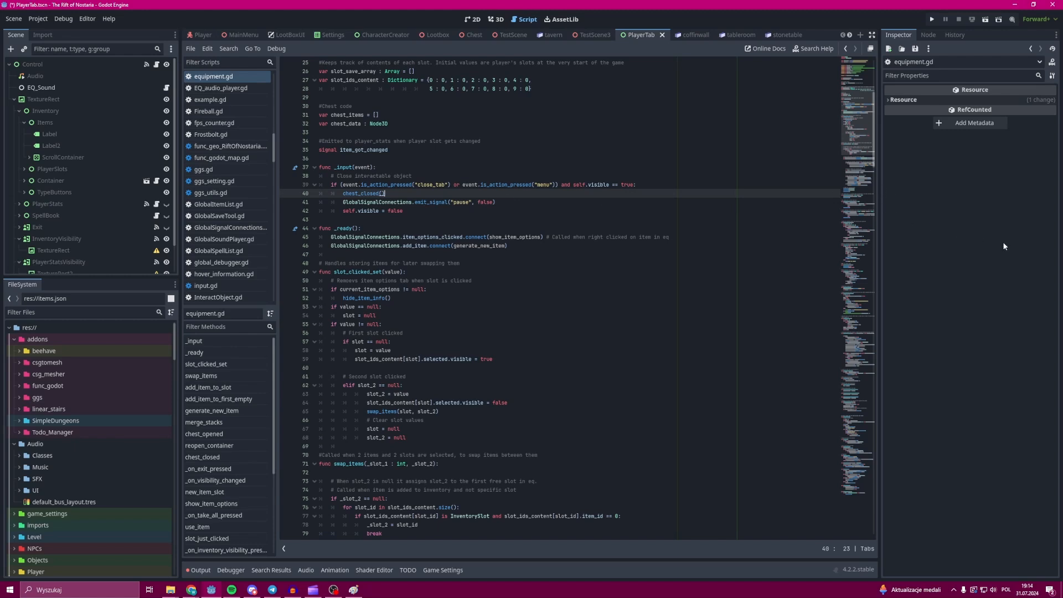
scroll(605, 328, down, 1)
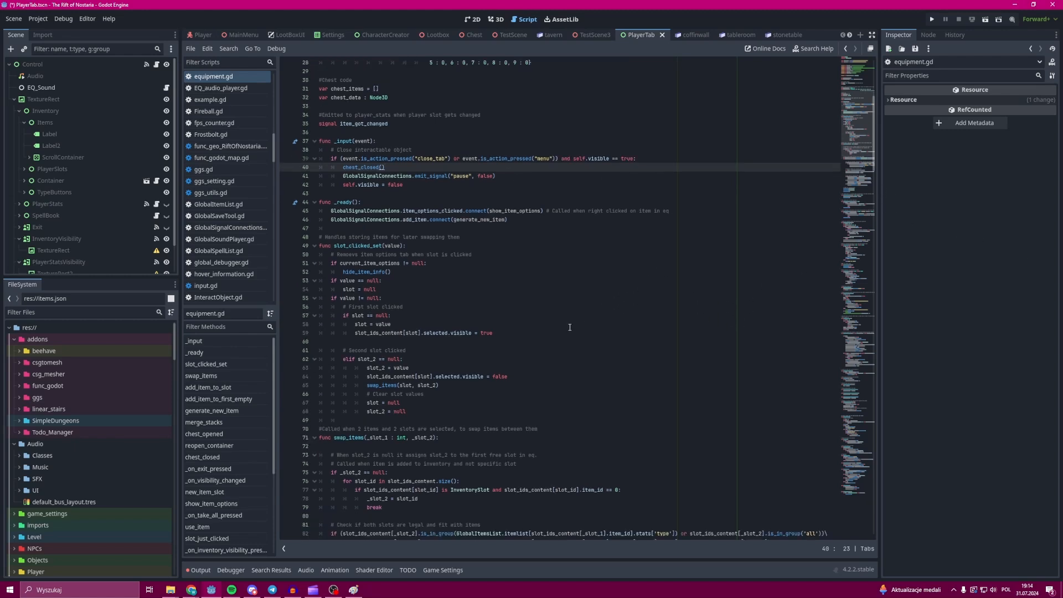
drag(334, 264, 460, 327)
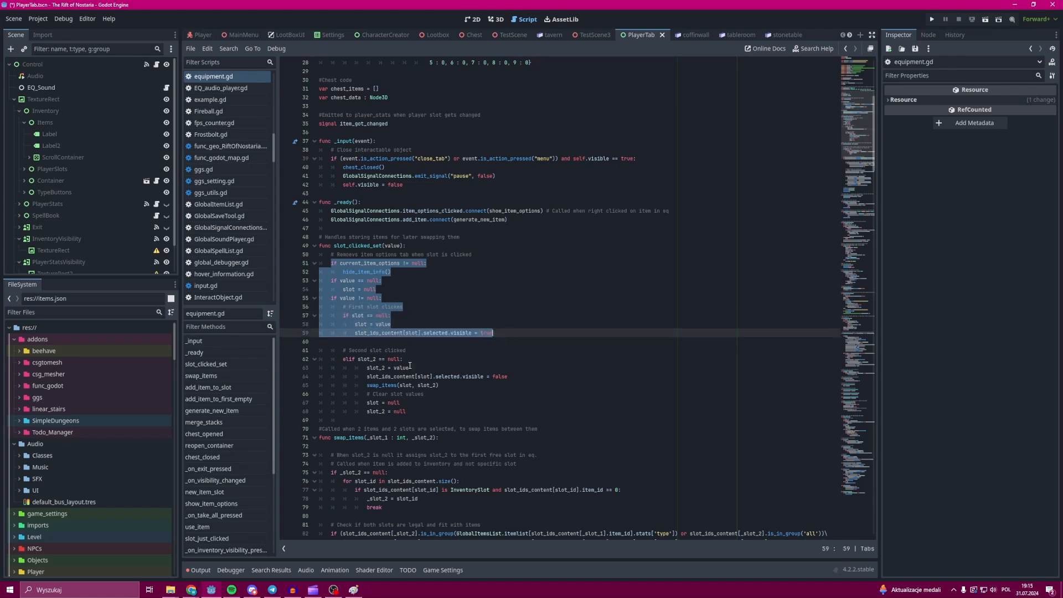
click(346, 365)
key(Up)
key(Up)
drag(333, 349, 425, 413)
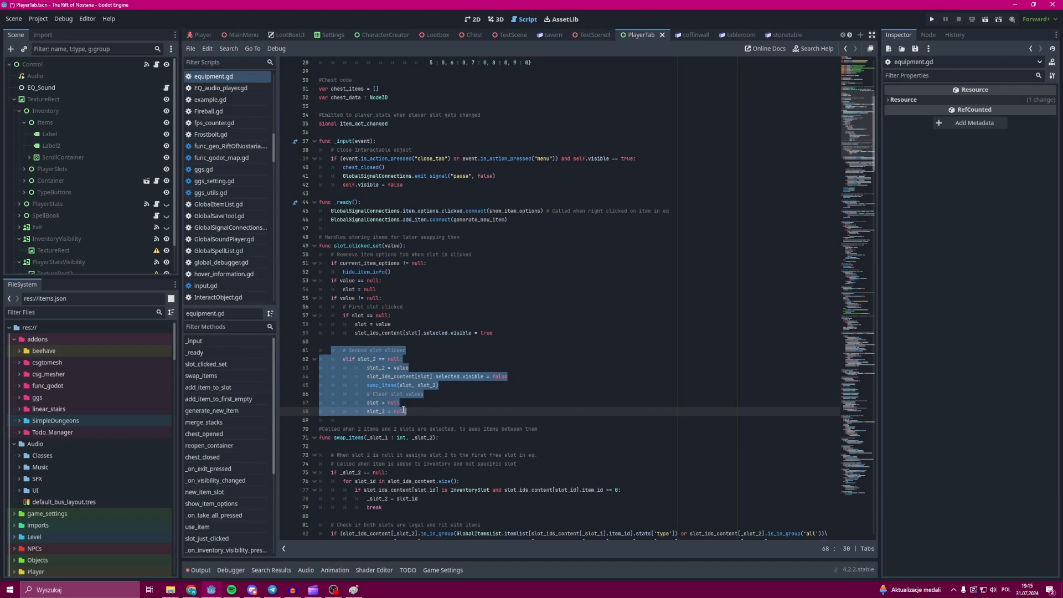
click(412, 408)
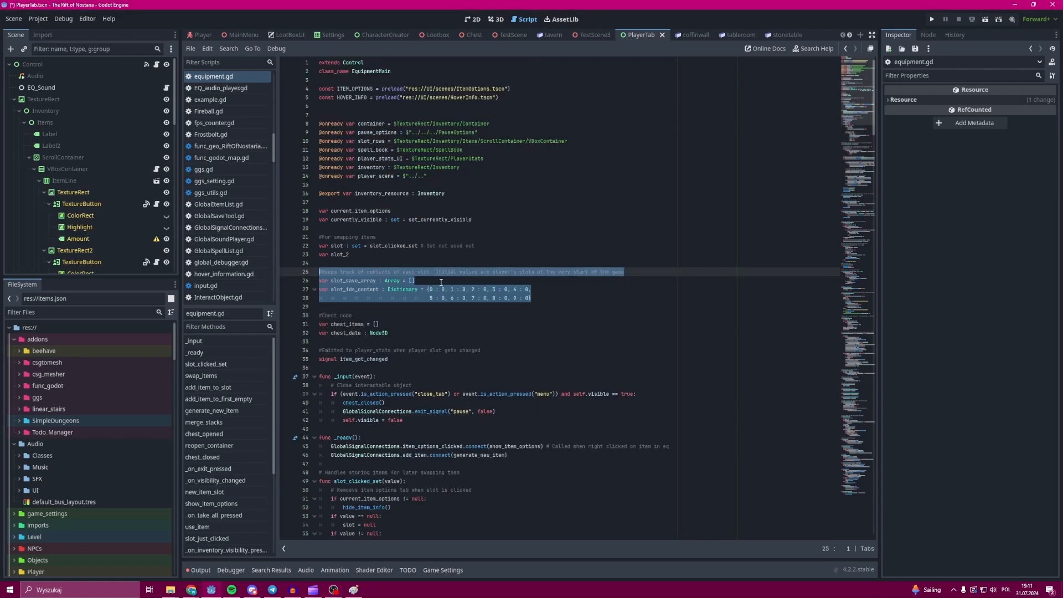
Step through swap_items to the InventorySlot check on line 97 and the save-array append.
click(440, 282)
scroll(440, 283, down, 3)
scroll(441, 282, down, 5)
scroll(440, 282, down, 6)
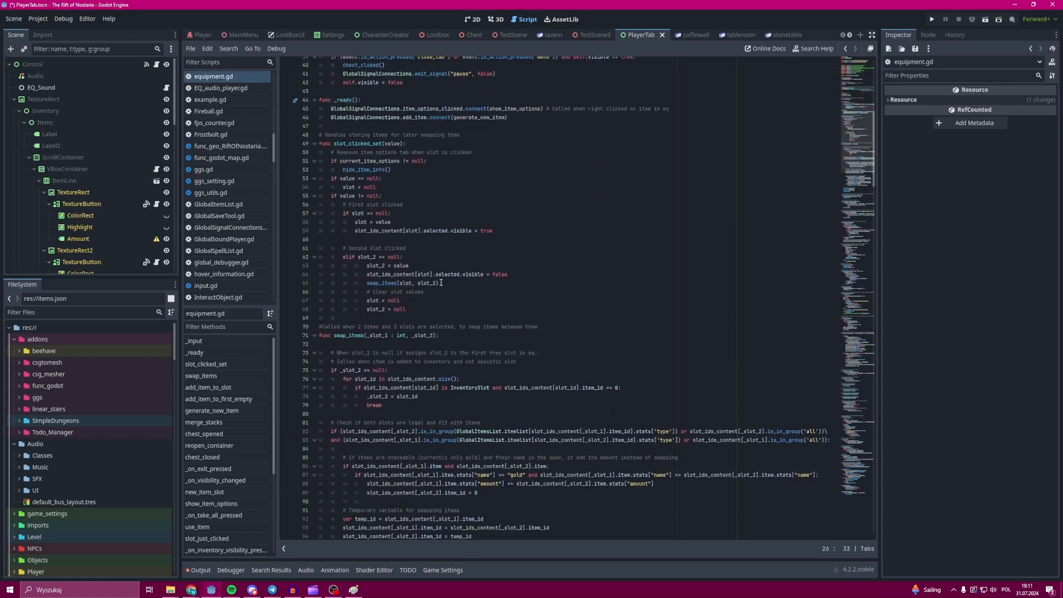
scroll(441, 283, down, 3)
scroll(440, 283, down, 3)
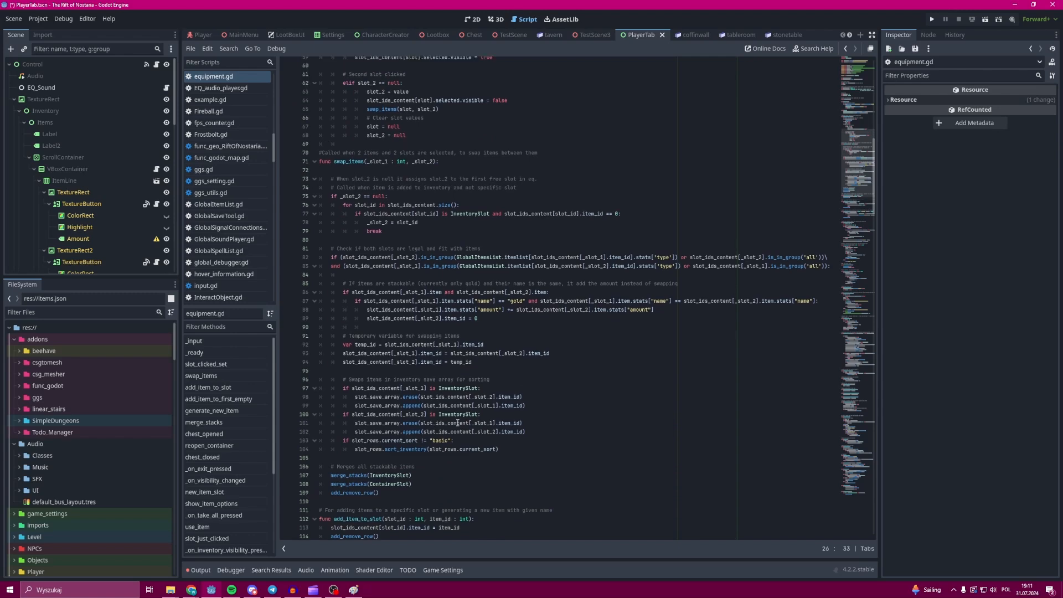
scroll(457, 422, down, 1)
mouse_move(378, 455)
mouse_down()
mouse_move(315, 170)
mouse_move(318, 125)
mouse_up()
click(578, 488)
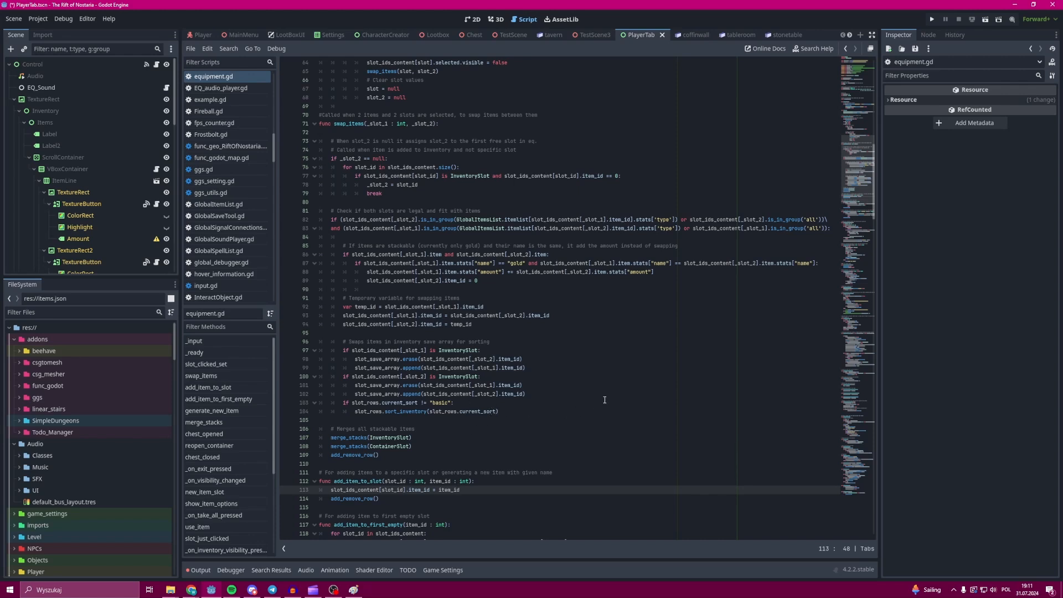
click(737, 349)
scroll(737, 345, up, 1)
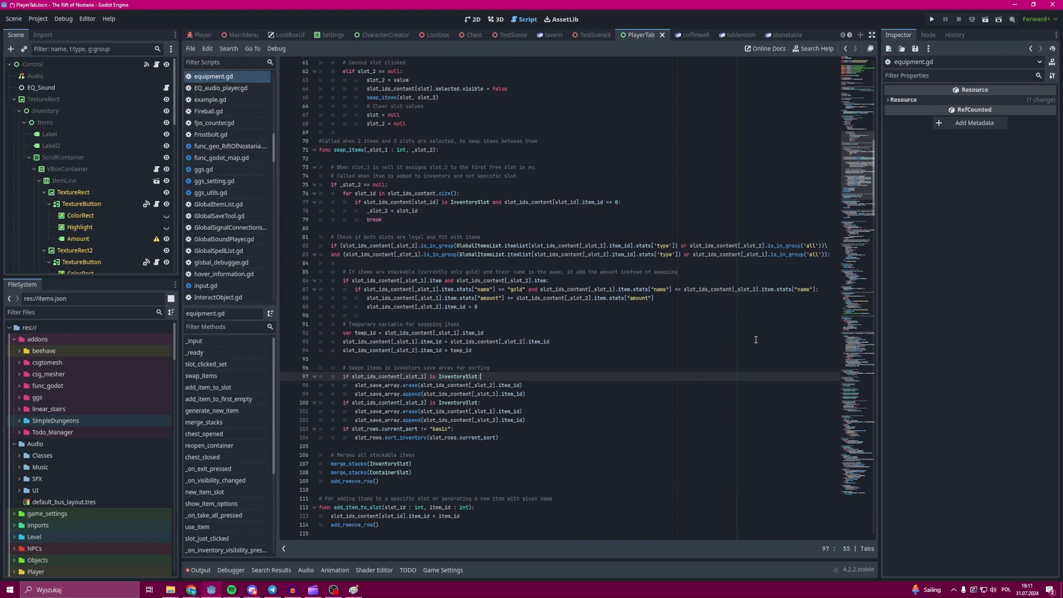
click(751, 393)
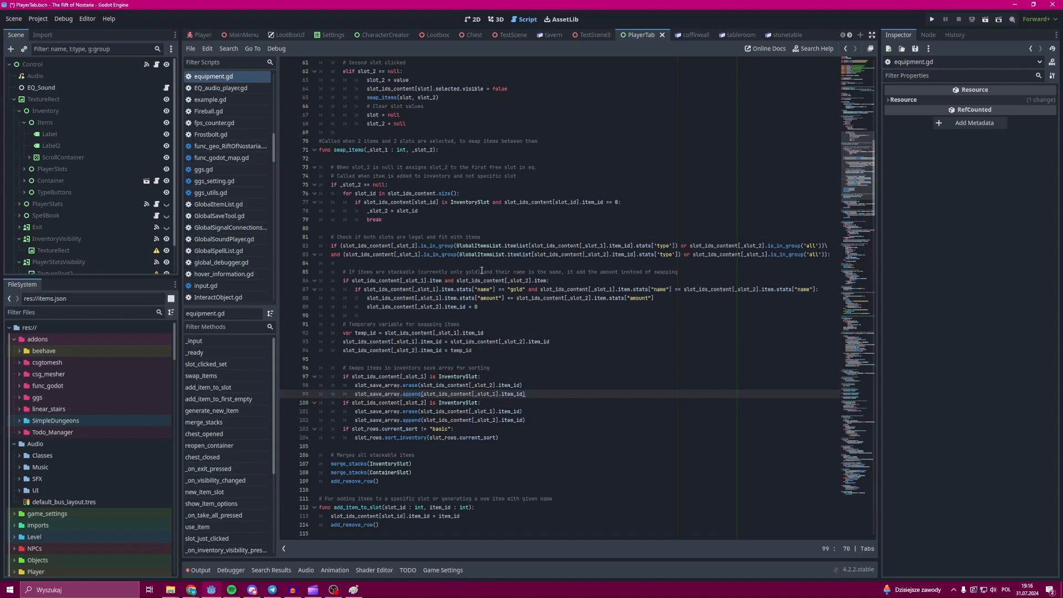
Mark the slot legality check (81–83), temporary swap variables (91–94), sorting (96–104) and stack merging (106–109).
mouse_move(327, 238)
mouse_down()
mouse_move(329, 264)
mouse_move(469, 316)
mouse_up()
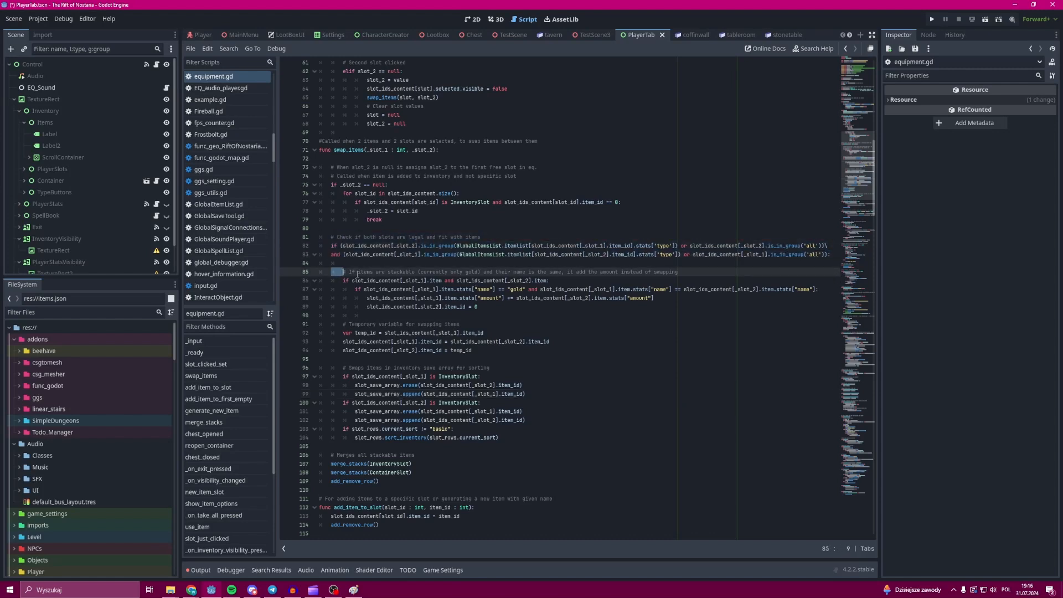
drag(336, 321, 478, 351)
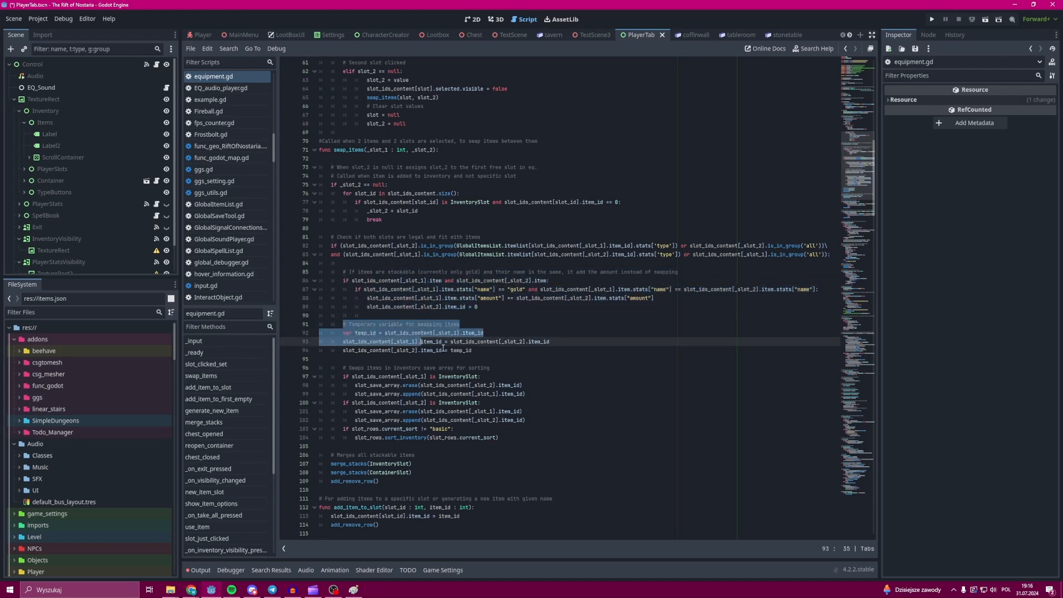
drag(337, 362, 540, 443)
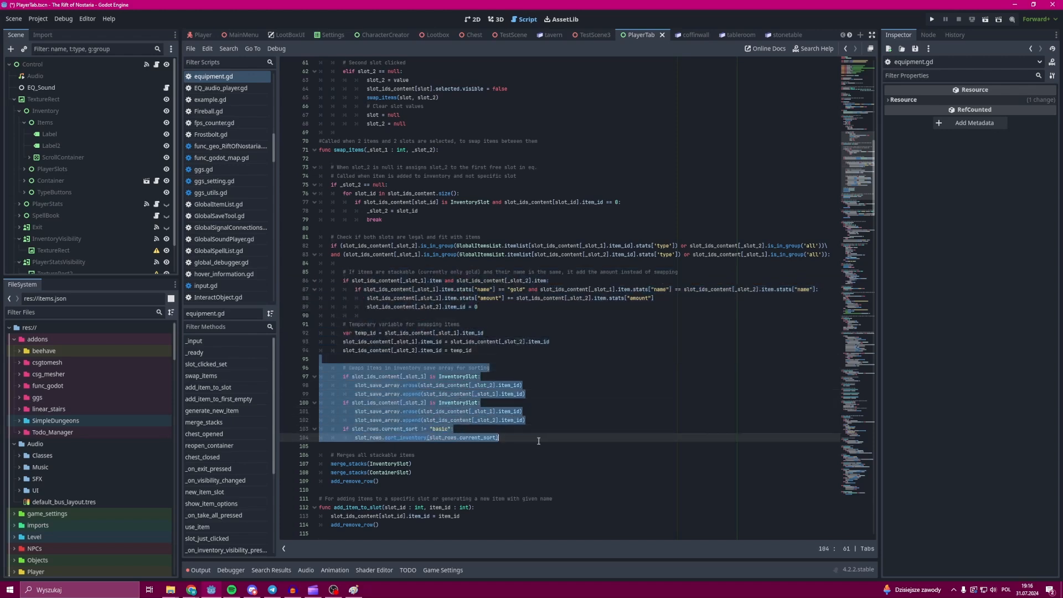
drag(331, 453, 321, 490)
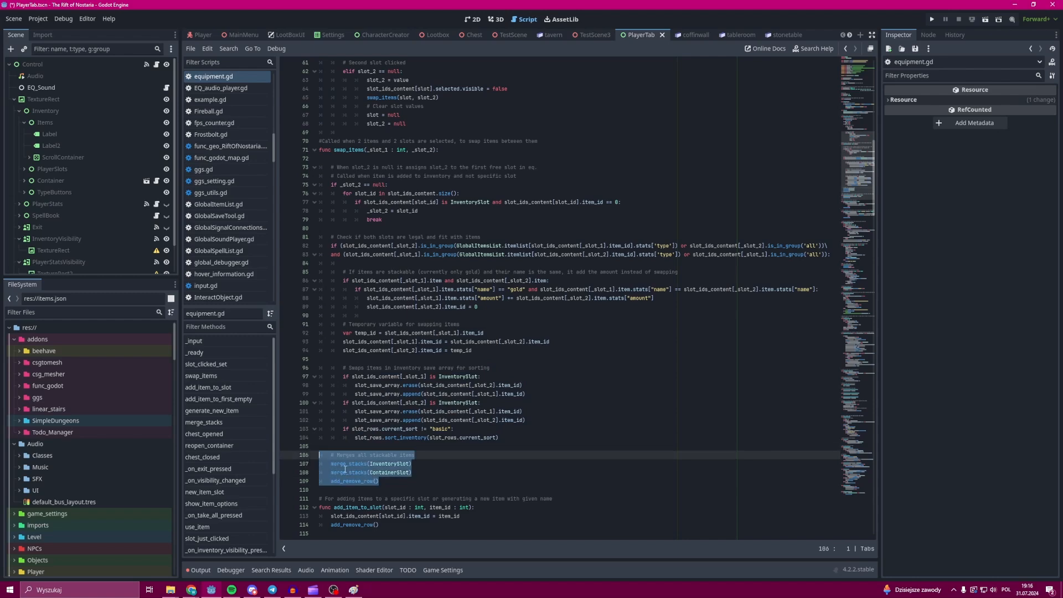
Mark PlayerSlot.gd's item_changed function, lines 17–23, and its equipment path line.
click(321, 490)
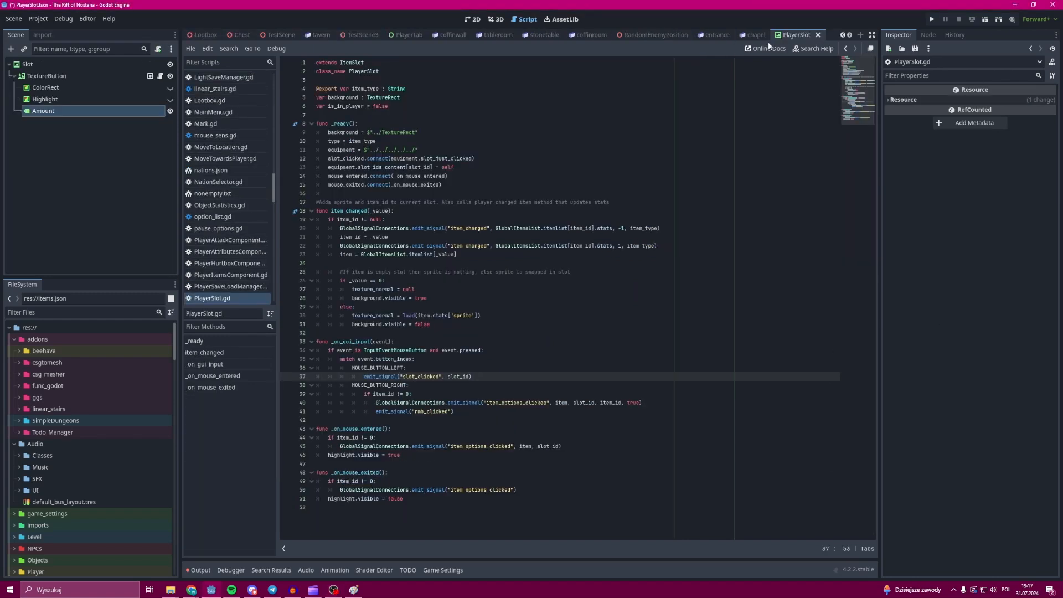
drag(317, 202, 505, 255)
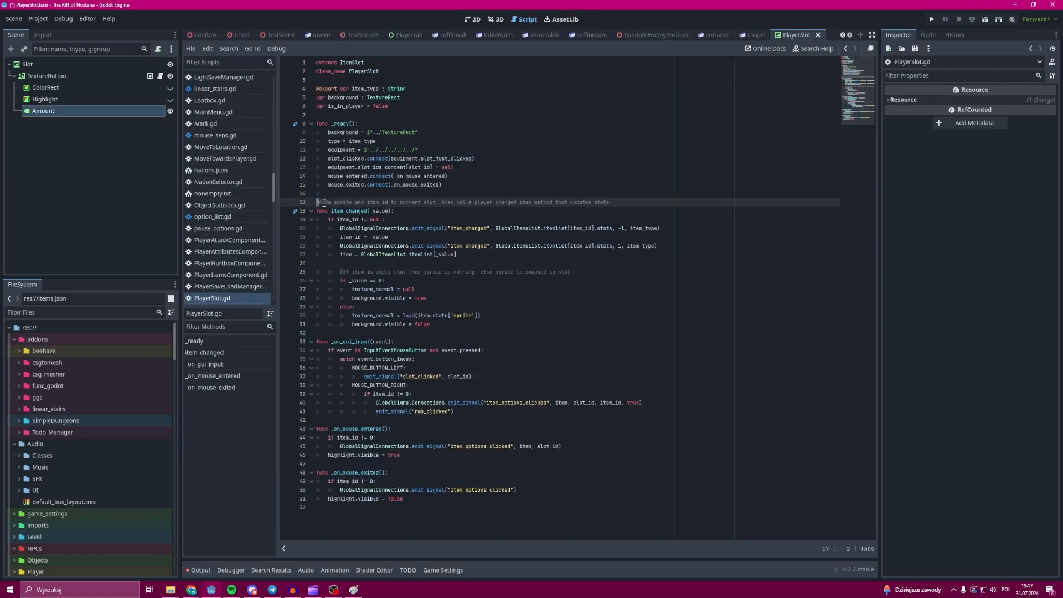
click(477, 258)
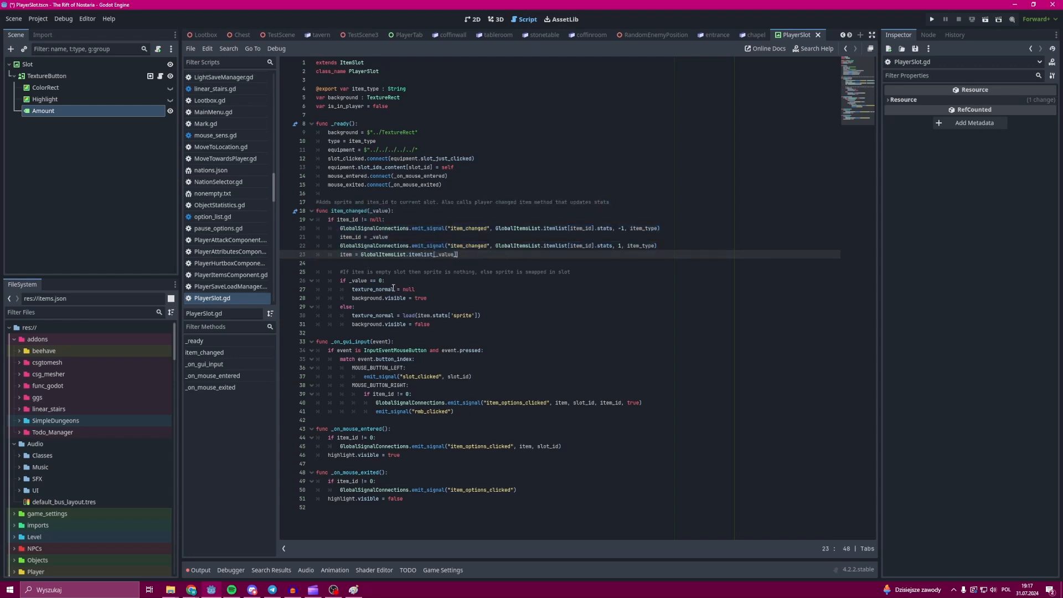
click(407, 82)
click(705, 149)
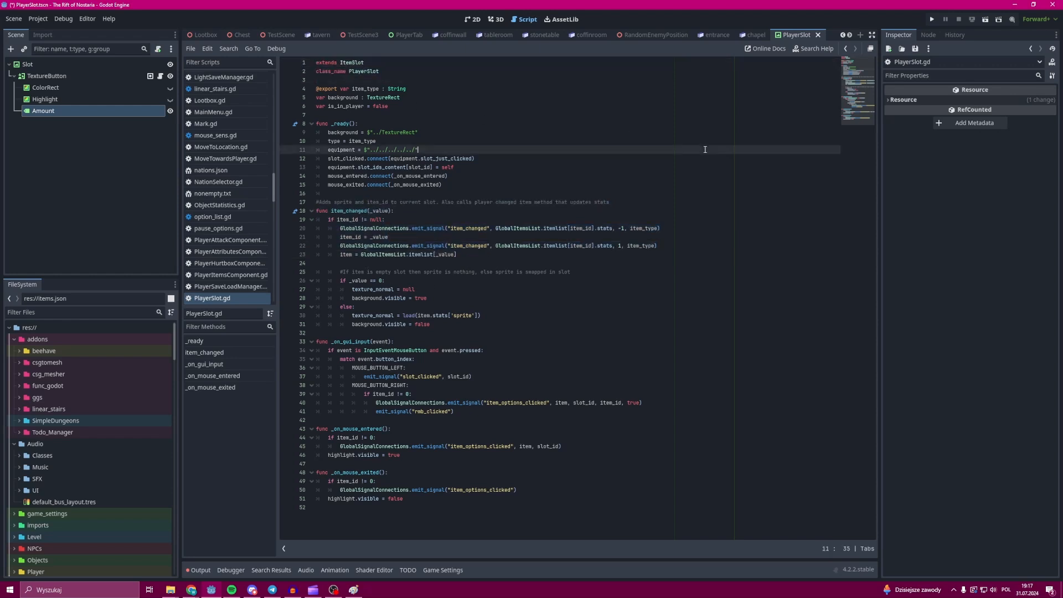
In PlayerItemsComponent.gd, point out the class name and weapon type check, then mark the code from line 6 down.
key(alt+Left)
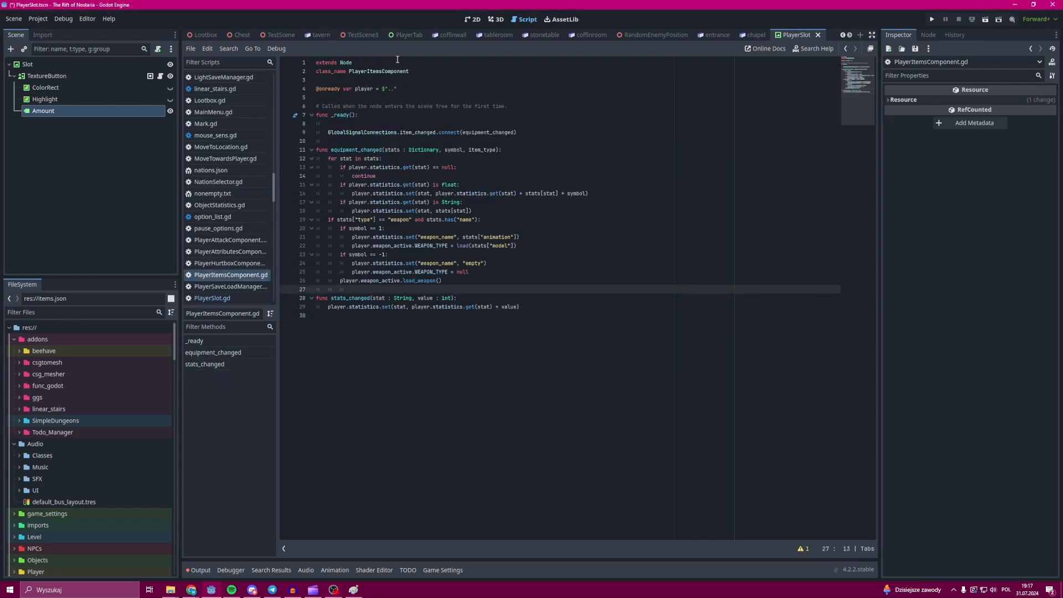
click(424, 69)
click(507, 220)
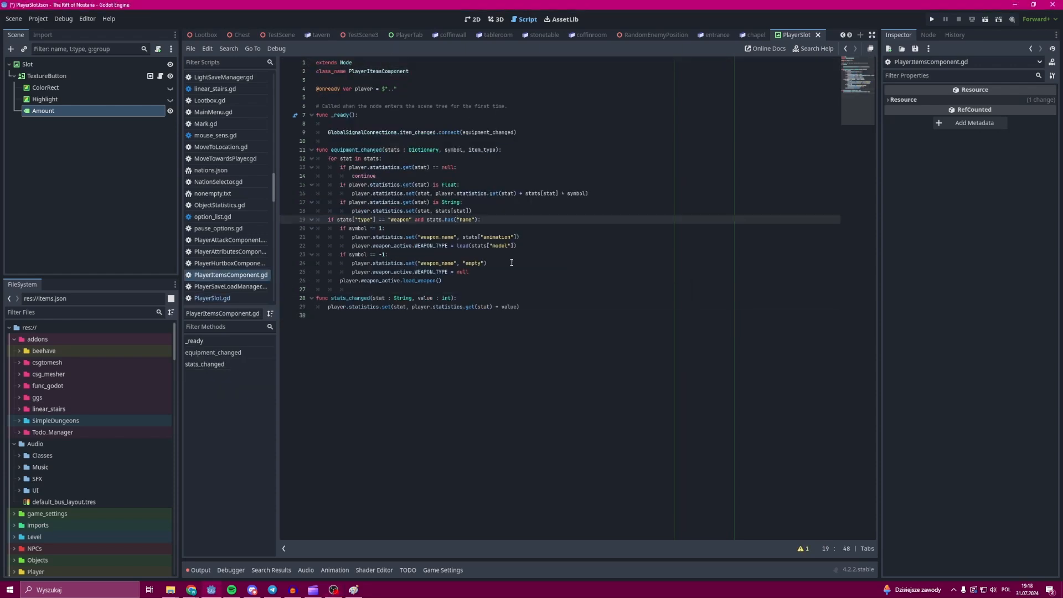
click(540, 289)
drag(552, 312, 322, 106)
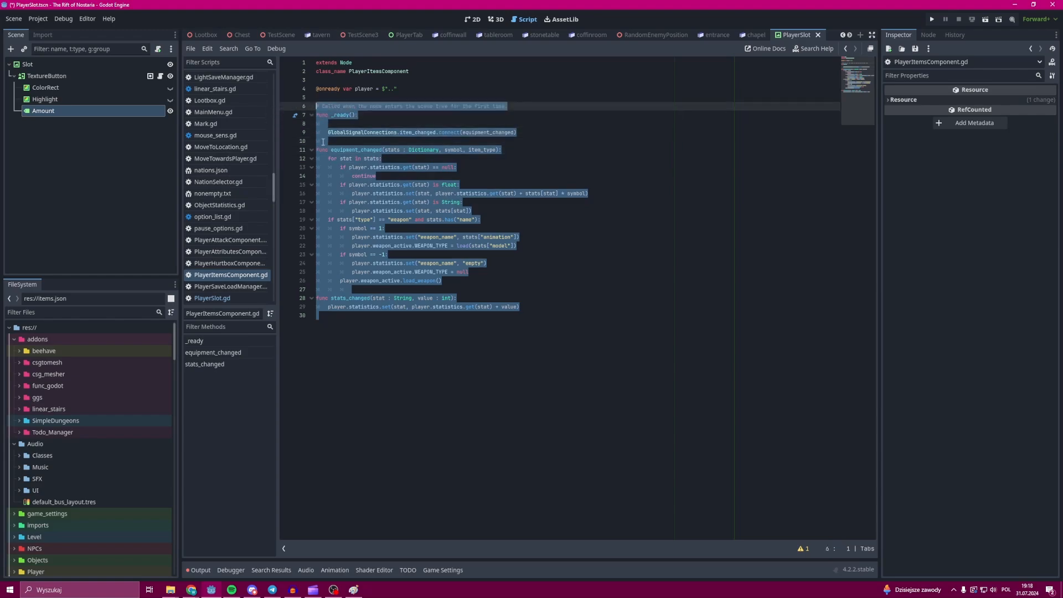